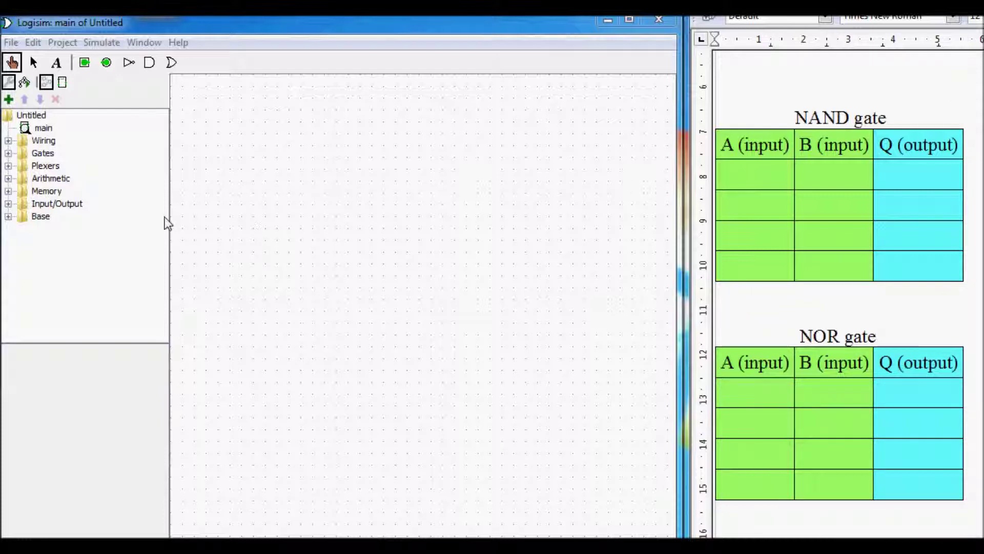
# Step: Place a NAND gate in the upper part of the circuit and set its number of inputs to 2
pyautogui.click(8, 152)
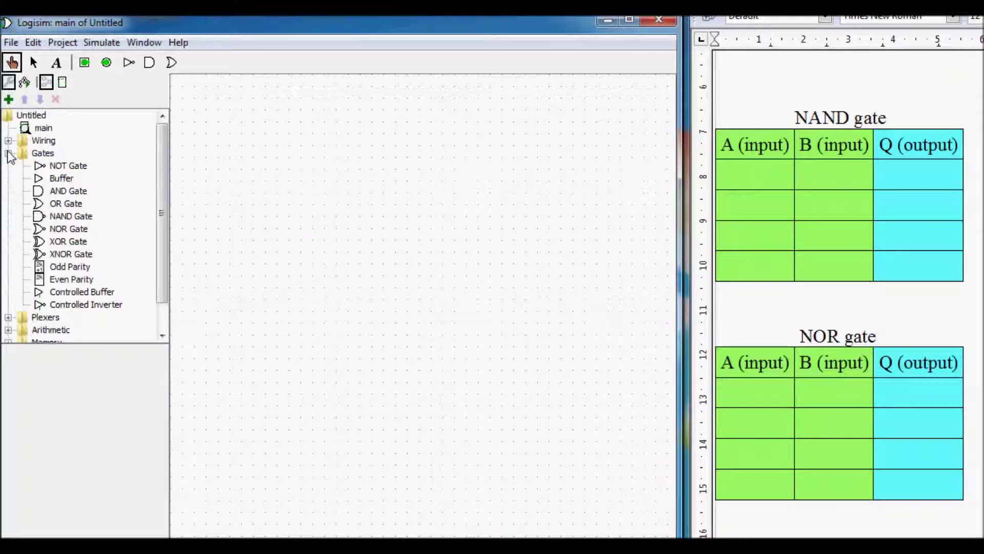
pyautogui.click(60, 218)
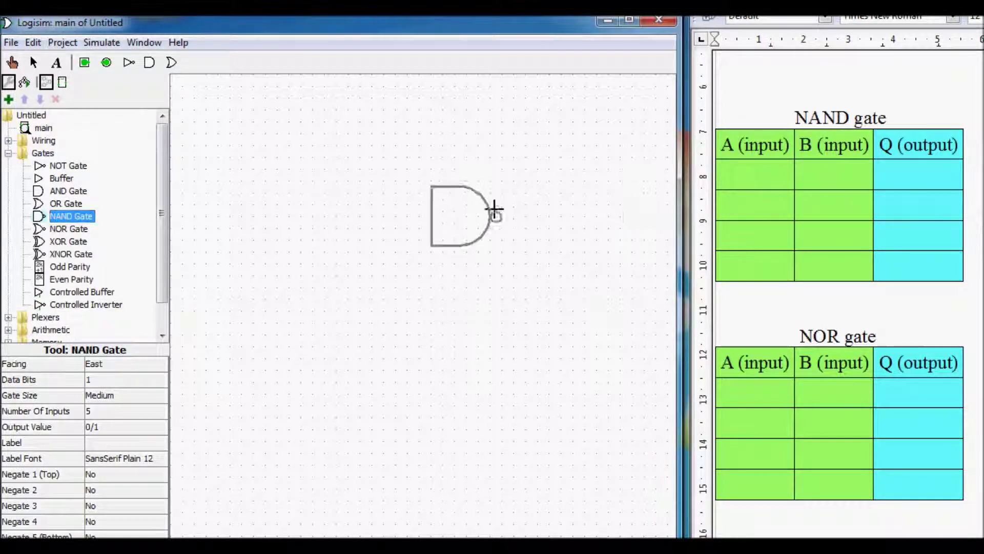
pyautogui.click(560, 205)
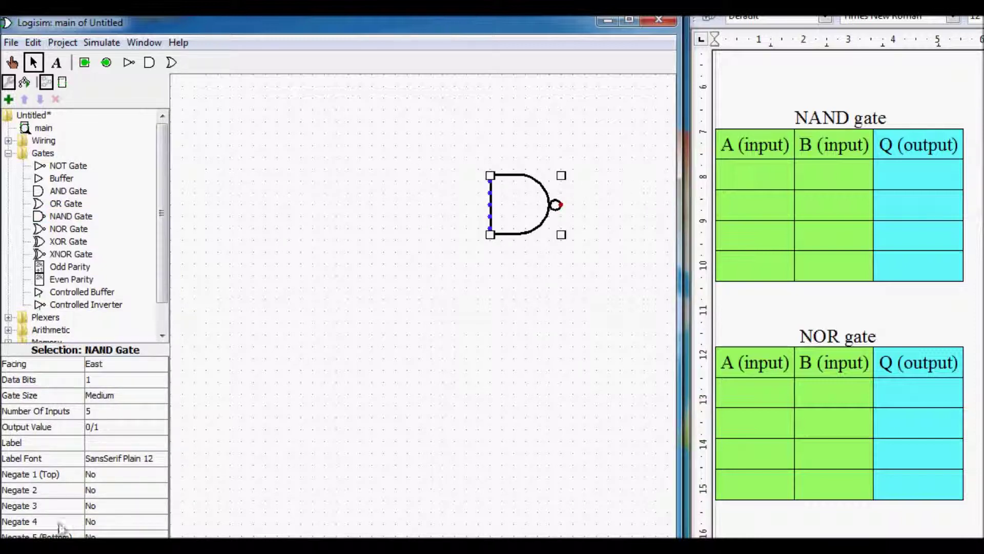
pyautogui.click(119, 412)
pyautogui.scroll(3, 119, 451)
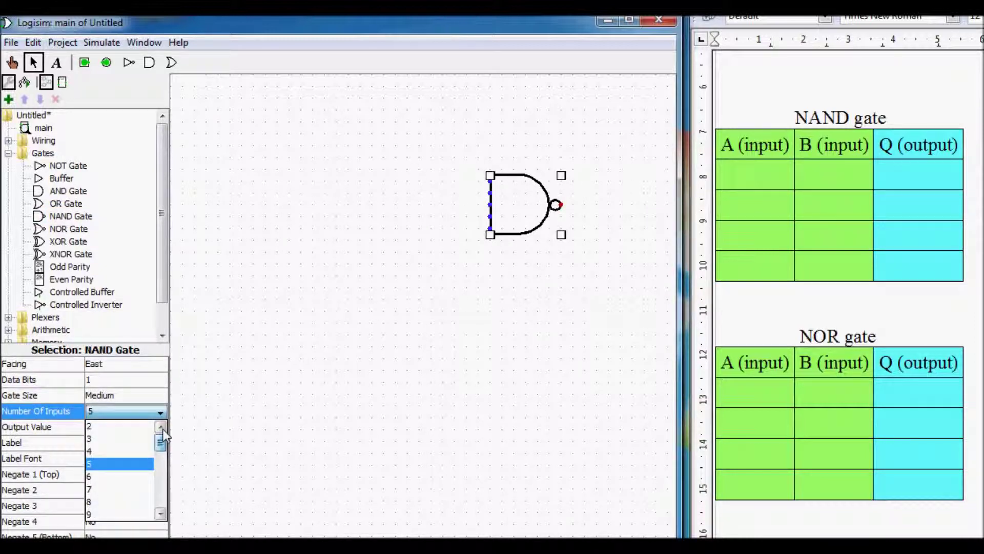
pyautogui.click(97, 427)
# Step: Add two input pins before the NAND gate, one wired to each of its inputs
pyautogui.click(85, 62)
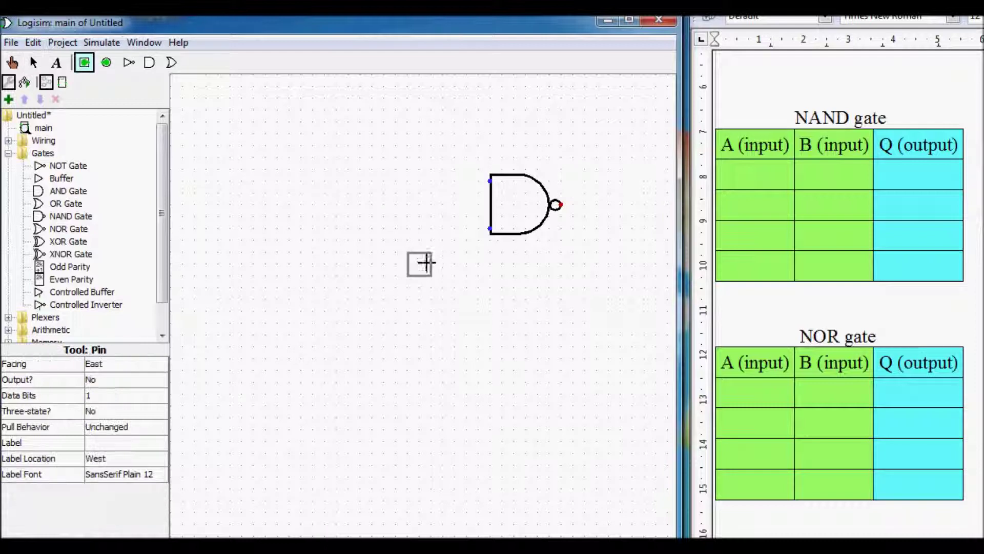
pyautogui.click(432, 182)
pyautogui.moveTo(433, 182); pyautogui.dragTo(491, 181)
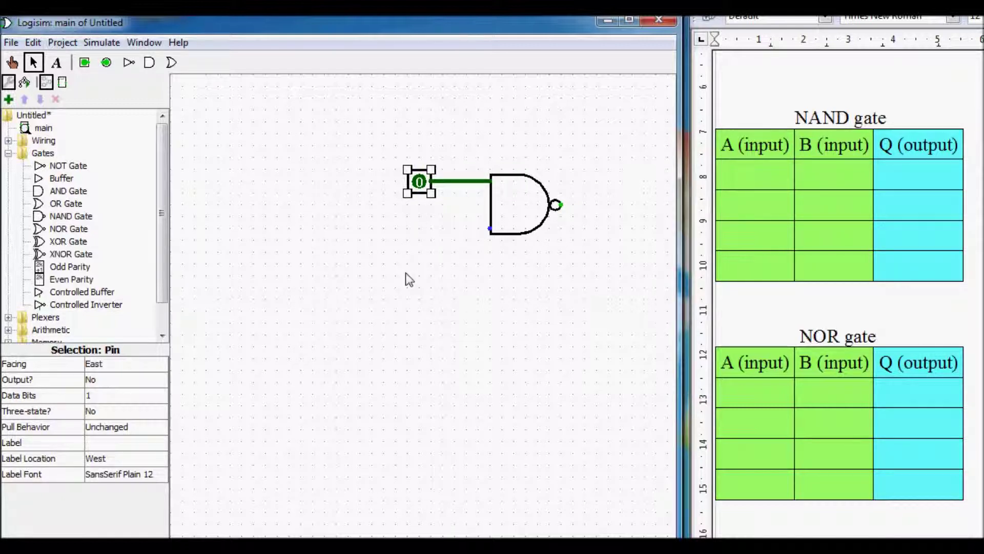
pyautogui.hotkey('ctrl', '4')
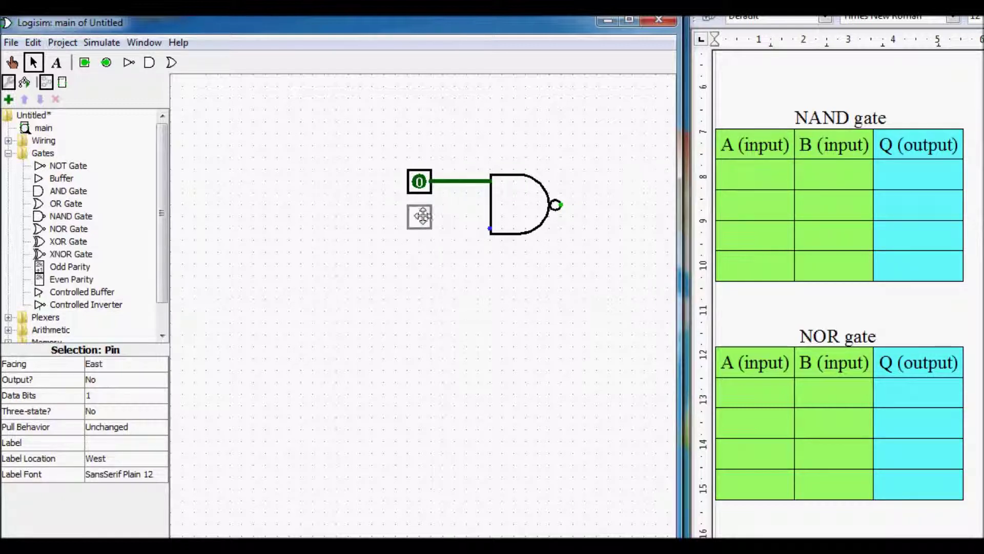
pyautogui.click(420, 226)
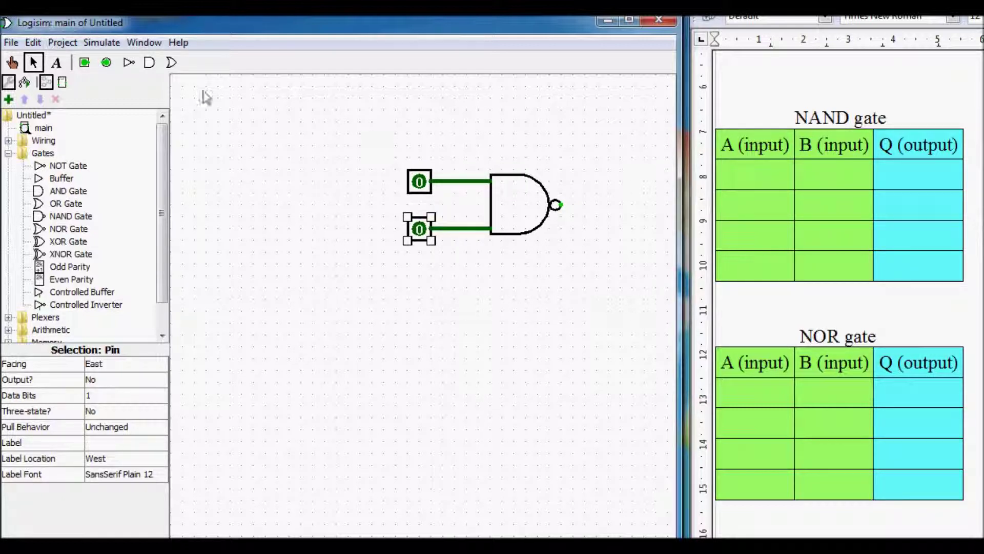
# Step: Place an output pin after the NAND gate and wire it to the gate's output
pyautogui.click(106, 62)
pyautogui.click(576, 204)
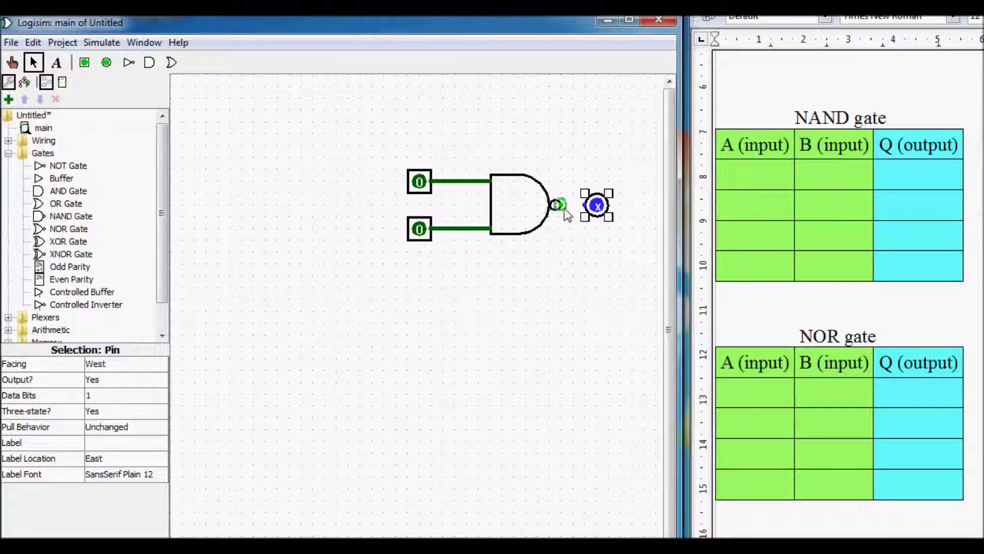
pyautogui.moveTo(584, 205); pyautogui.dragTo(555, 210)
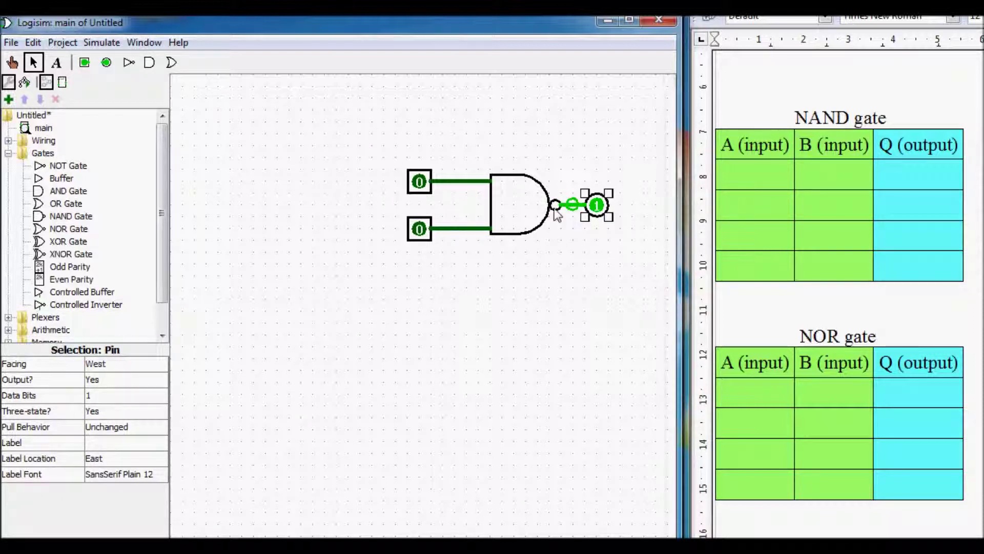
# Step: Label the upper input pin A, the lower input pin B and the output pin Q
pyautogui.click(57, 62)
pyautogui.click(383, 177)
pyautogui.write('A')
pyautogui.click(389, 229)
pyautogui.write('B')
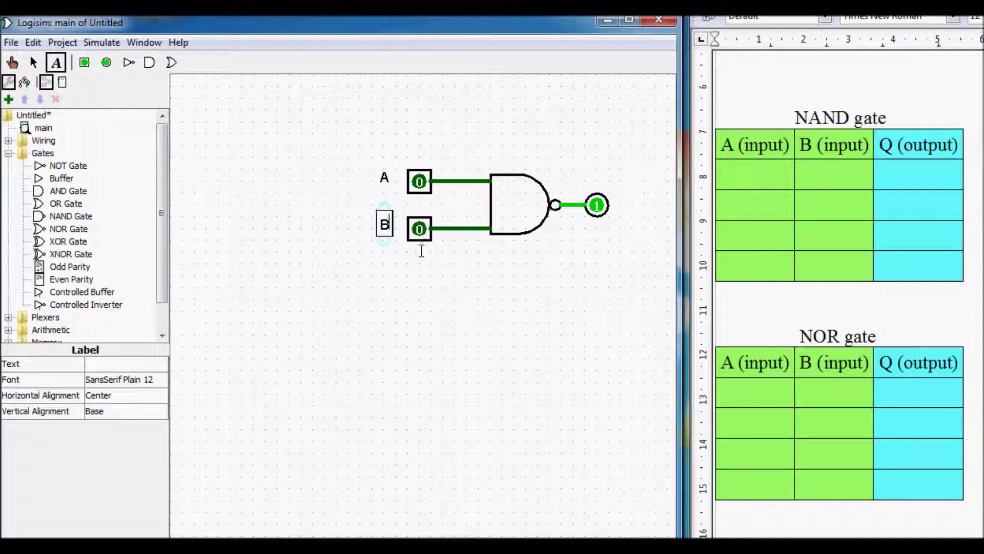
pyautogui.click(625, 207)
pyautogui.write('Q')
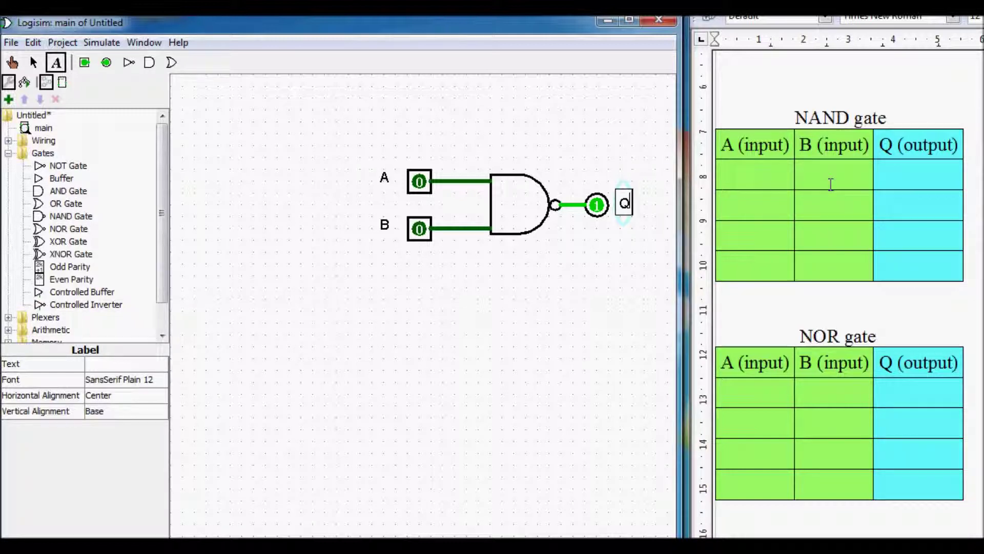
pyautogui.click(34, 62)
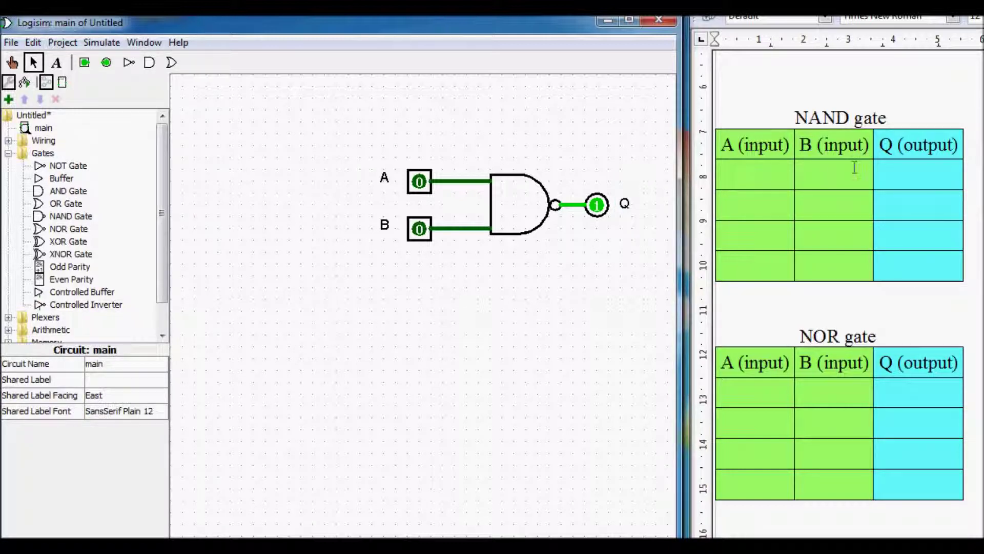
# Step: In the document's NAND truth table, fill column B with 0, 1, 0, 1 and column A with 0, 0, 1, 1
pyautogui.click(834, 172)
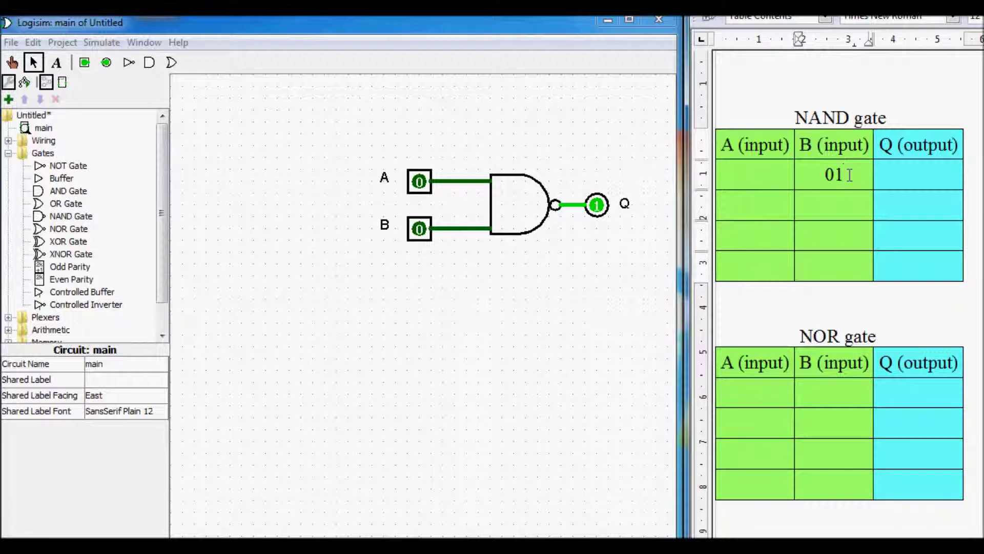
pyautogui.press('BackSpace')
pyautogui.write('10')
pyautogui.click(791, 180)
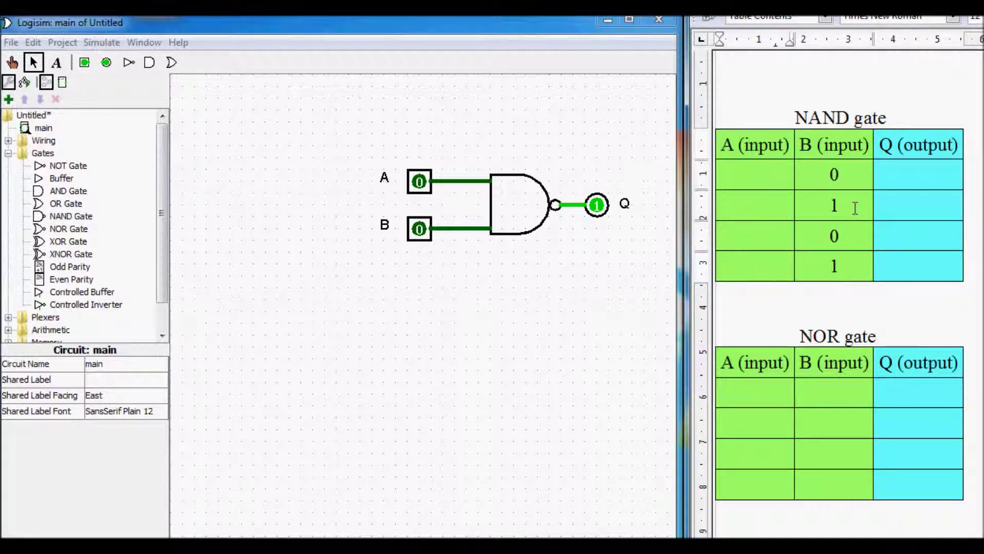
pyautogui.write('0')
pyautogui.press('Down')
pyautogui.write('0')
# Step: Enter Q as 1 for the 0, 0 row, then toggle input B to 1 and enter 1 for the 0, 1 row
pyautogui.click(946, 242)
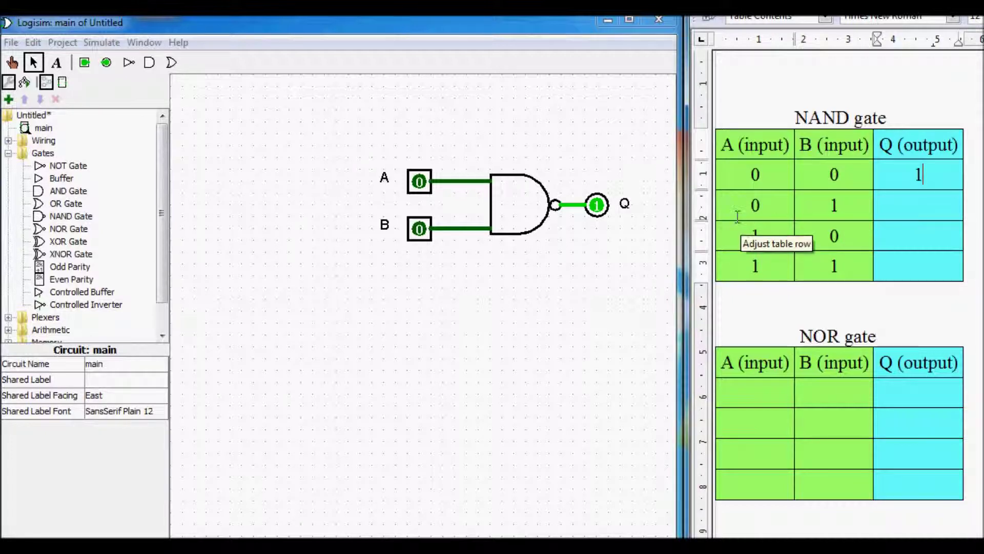
pyautogui.click(420, 234)
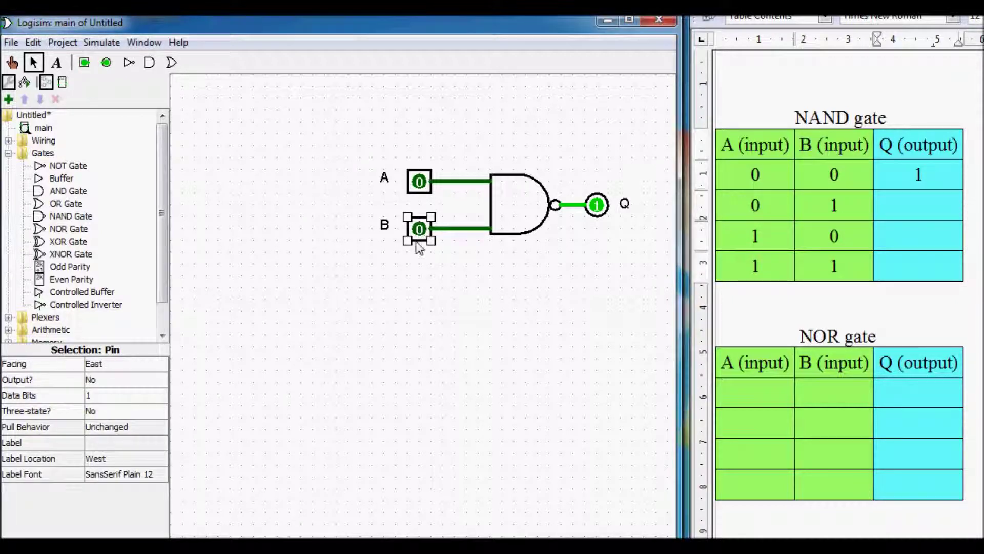
pyautogui.click(12, 62)
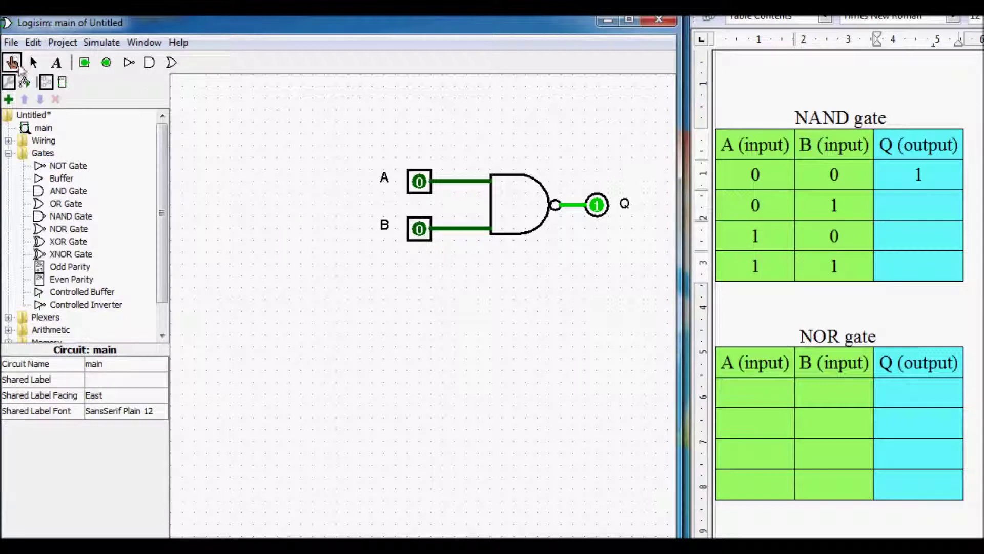
pyautogui.click(419, 230)
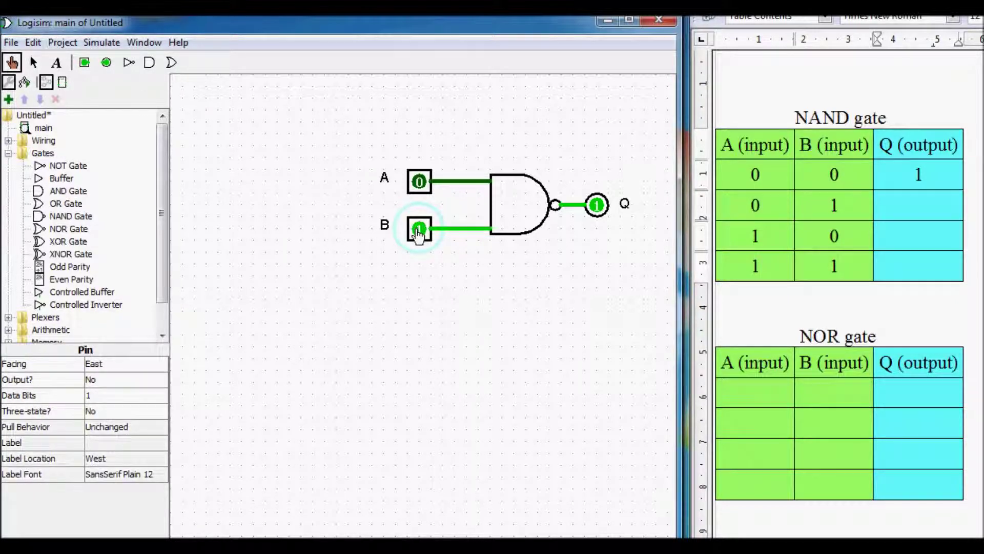
pyautogui.click(935, 208)
pyautogui.write('1')
# Step: Test the NAND gate with A=1, B=0 and with A=1, B=1, entering Q as 1 and 0 in the last two rows
pyautogui.click(419, 229)
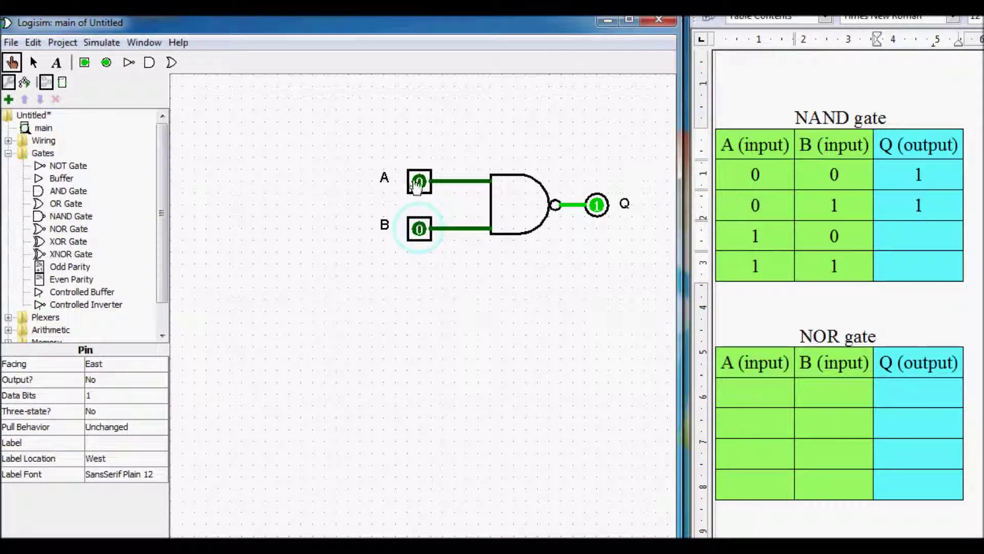
pyautogui.click(420, 181)
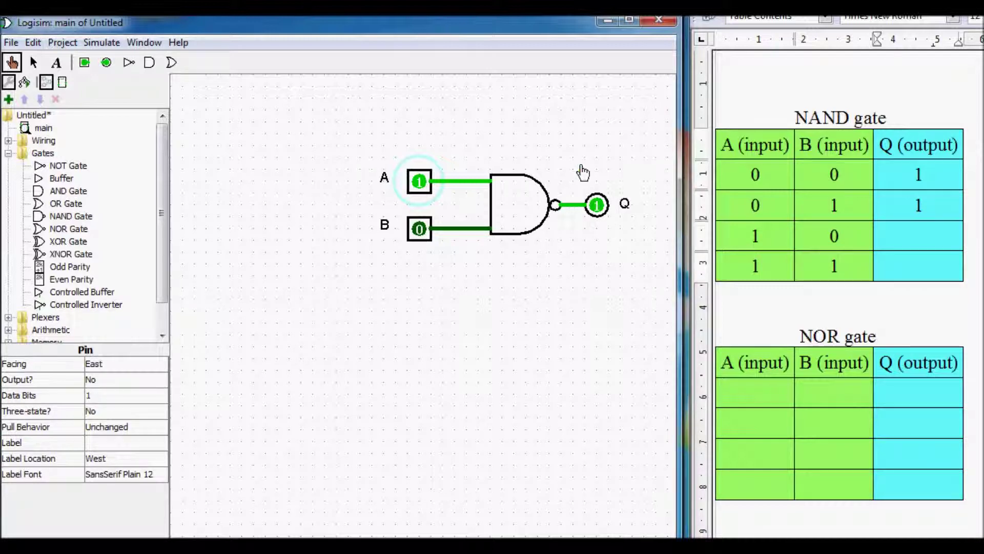
pyautogui.click(937, 232)
pyautogui.write('1')
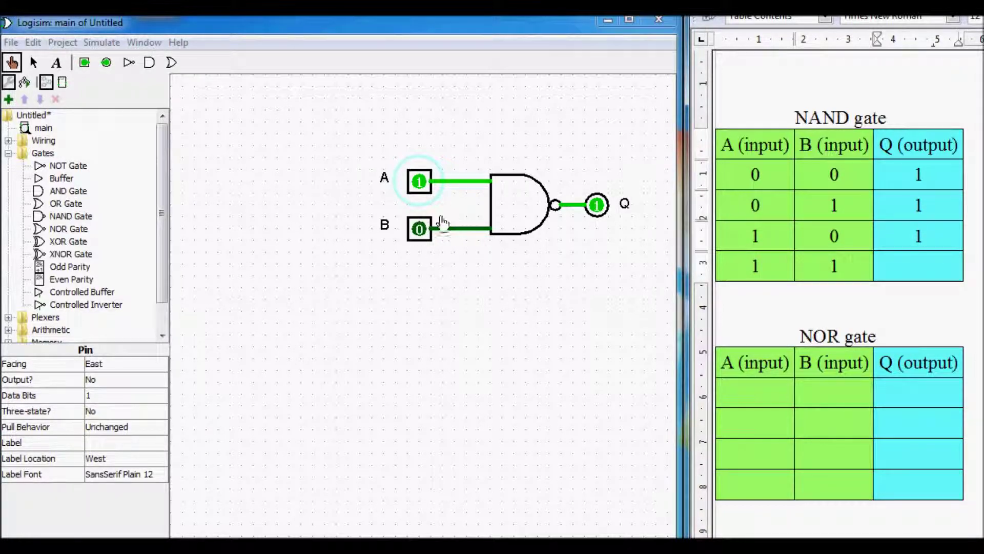
pyautogui.click(429, 237)
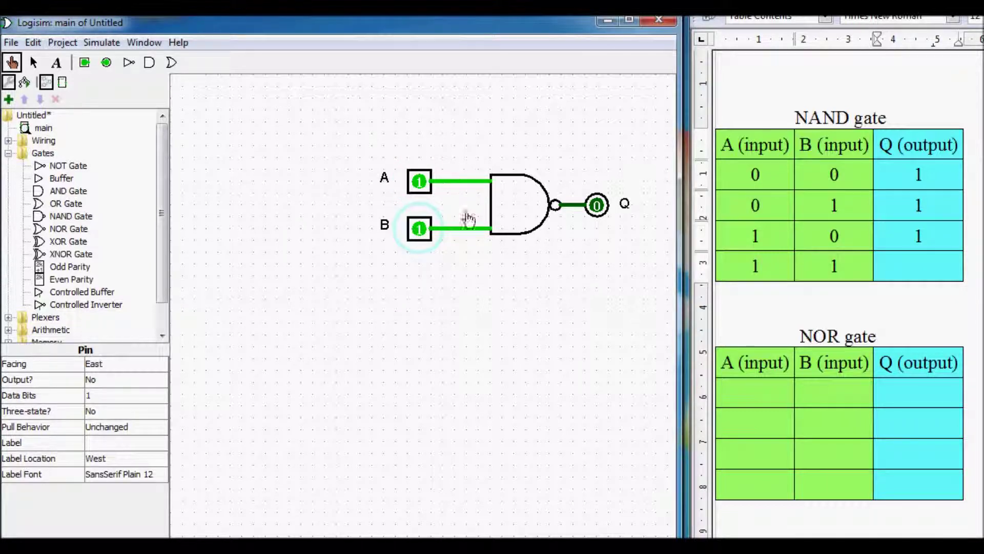
pyautogui.click(942, 267)
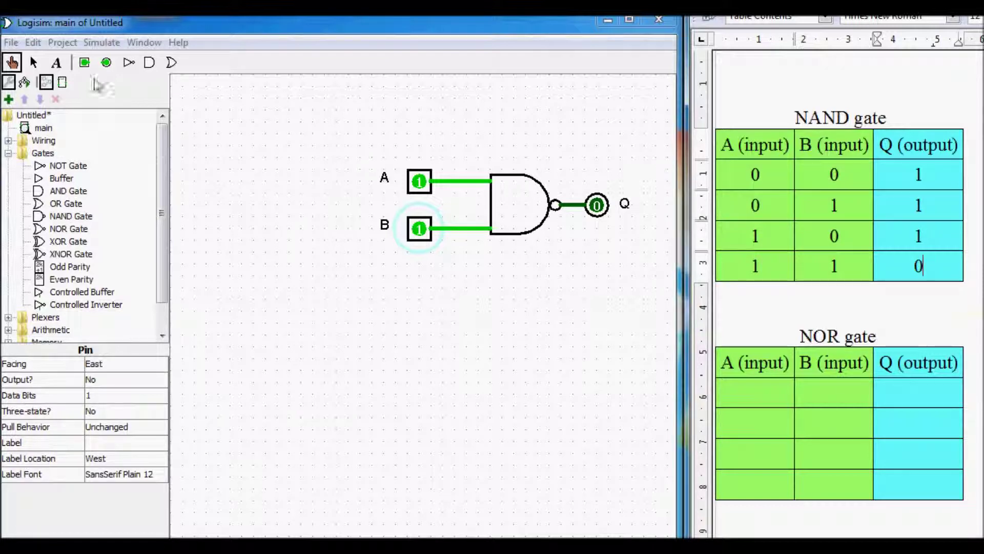
# Step: Add the text label "Q = A * B" above the NAND gate
pyautogui.click(57, 62)
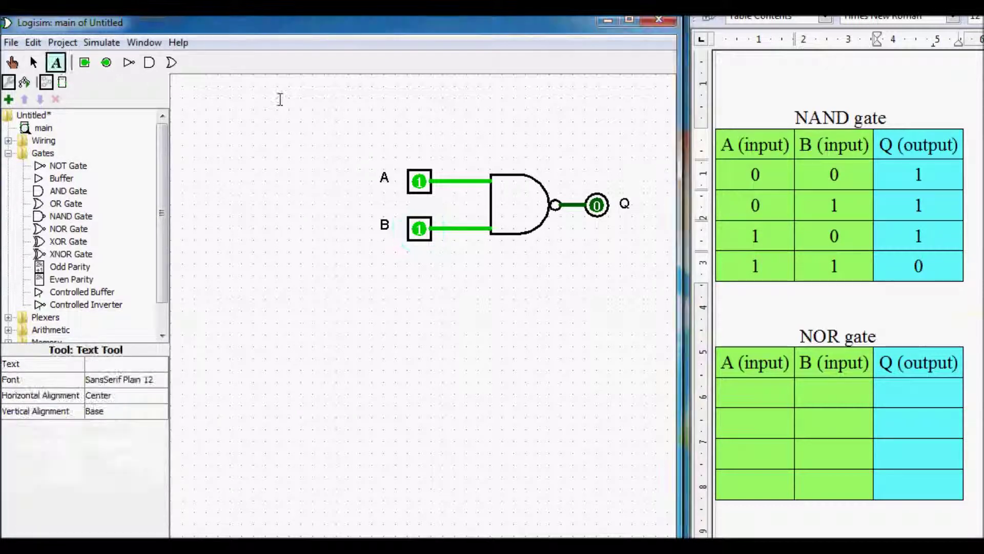
pyautogui.click(537, 148)
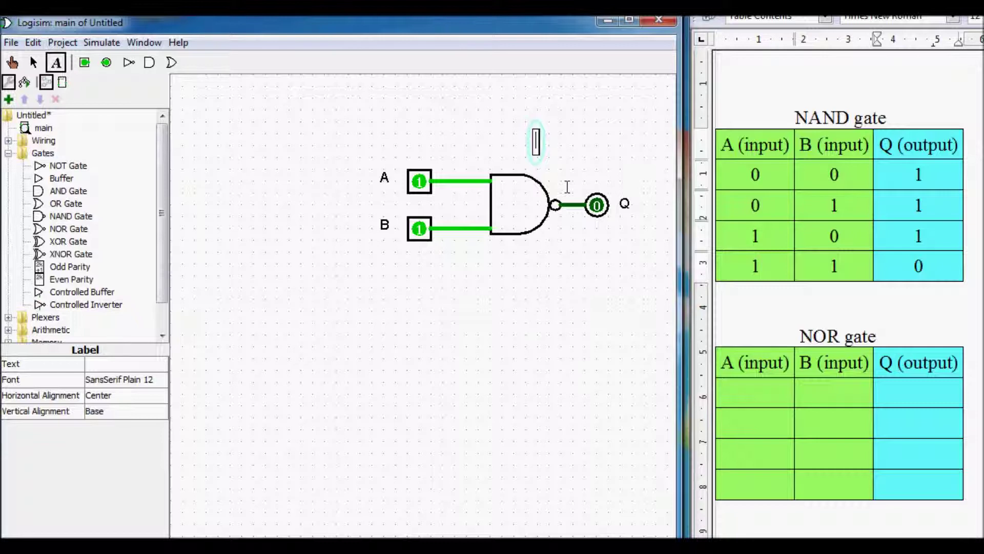
pyautogui.write('Q =')
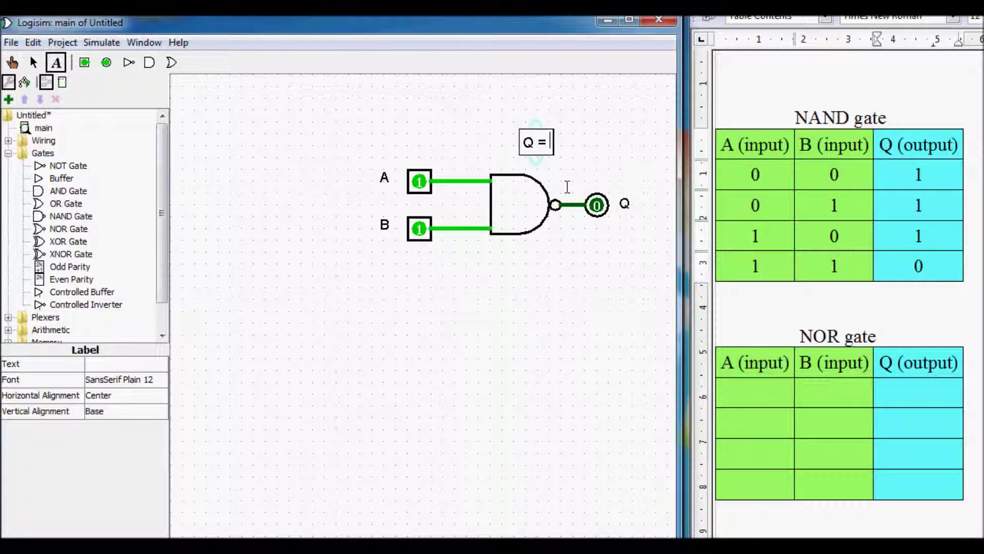
pyautogui.write(' A')
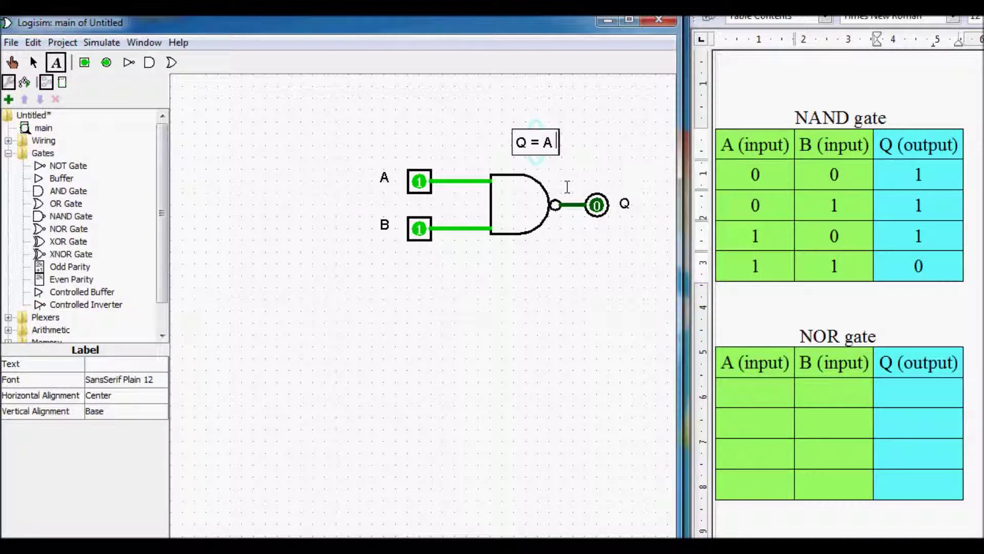
pyautogui.write(' * ')
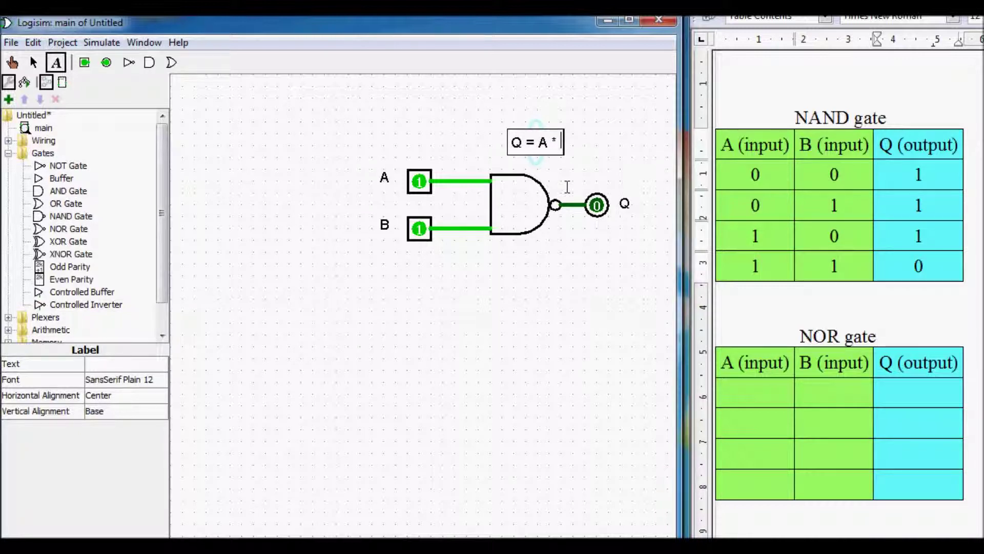
pyautogui.write('B')
# Step: Add a text label made of underscores and position it as a negation bar over "A * B"
pyautogui.click(539, 120)
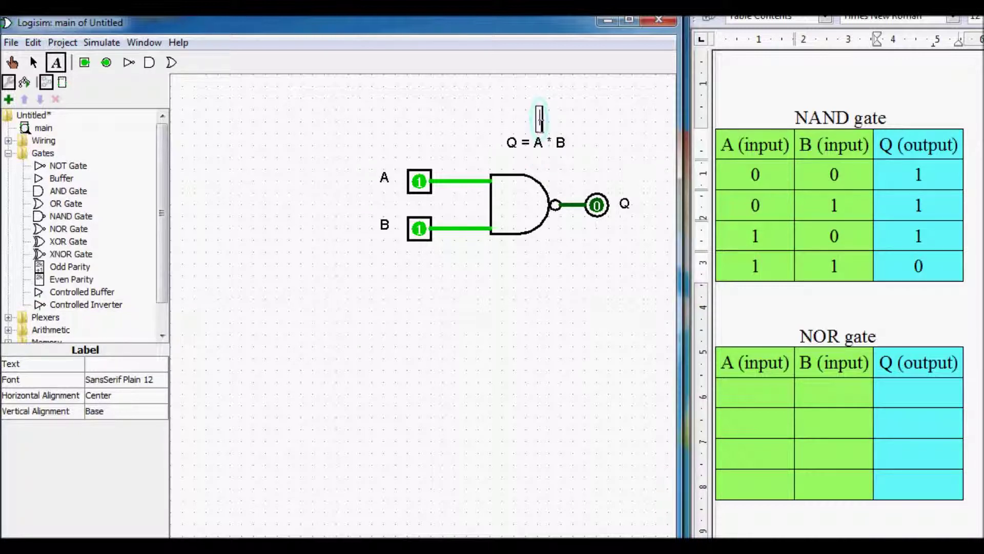
pyautogui.write('______')
pyautogui.click(34, 62)
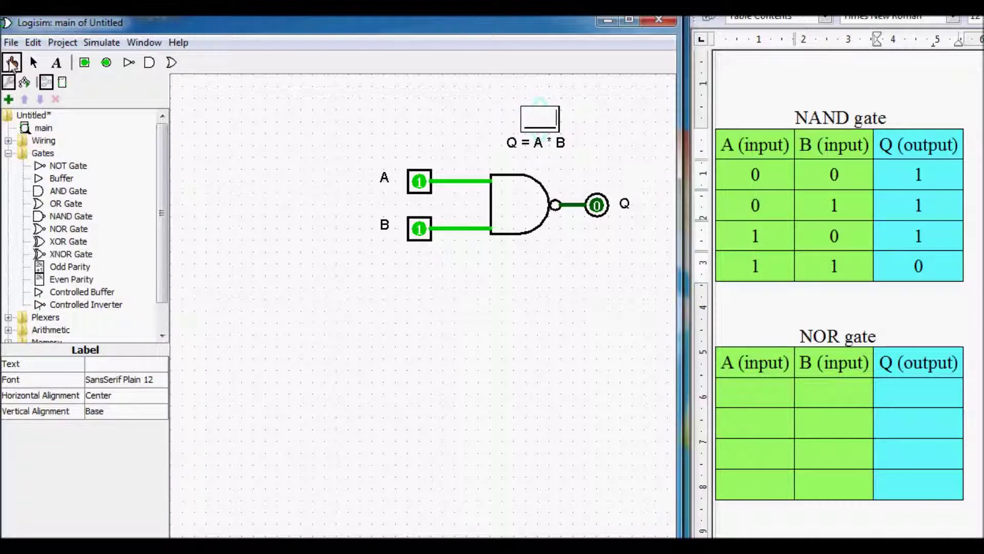
pyautogui.moveTo(545, 132); pyautogui.dragTo(555, 135)
pyautogui.click(660, 163)
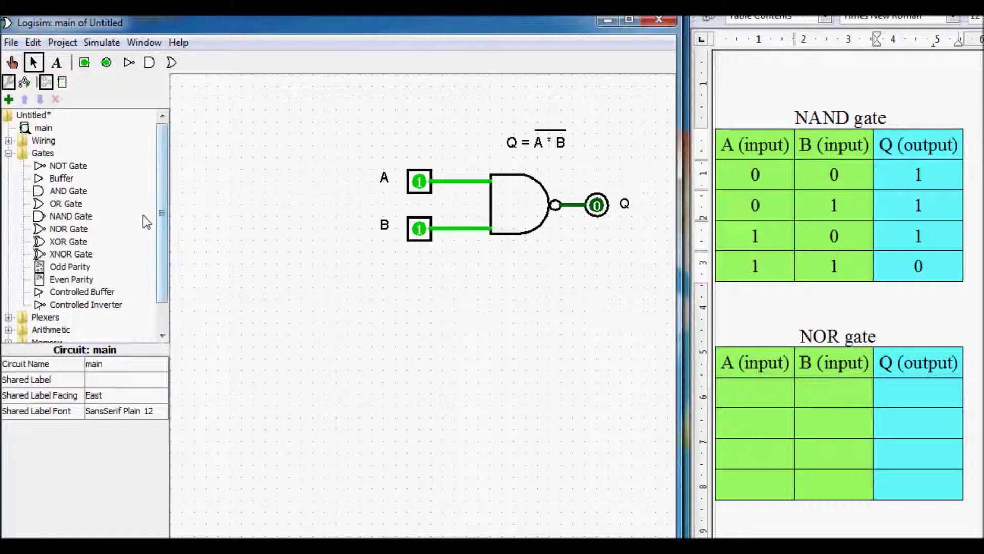
# Step: Place an AND gate below the NAND circuit and a NOT gate just after its output, then select the AND gate
pyautogui.moveTo(61, 190); pyautogui.dragTo(512, 341)
pyautogui.click(525, 346)
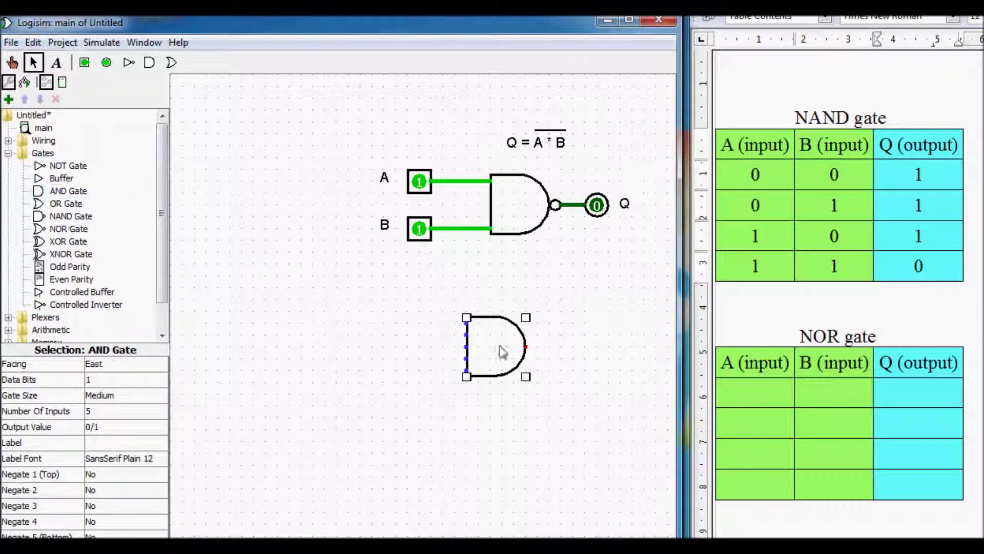
pyautogui.moveTo(63, 166); pyautogui.dragTo(561, 342)
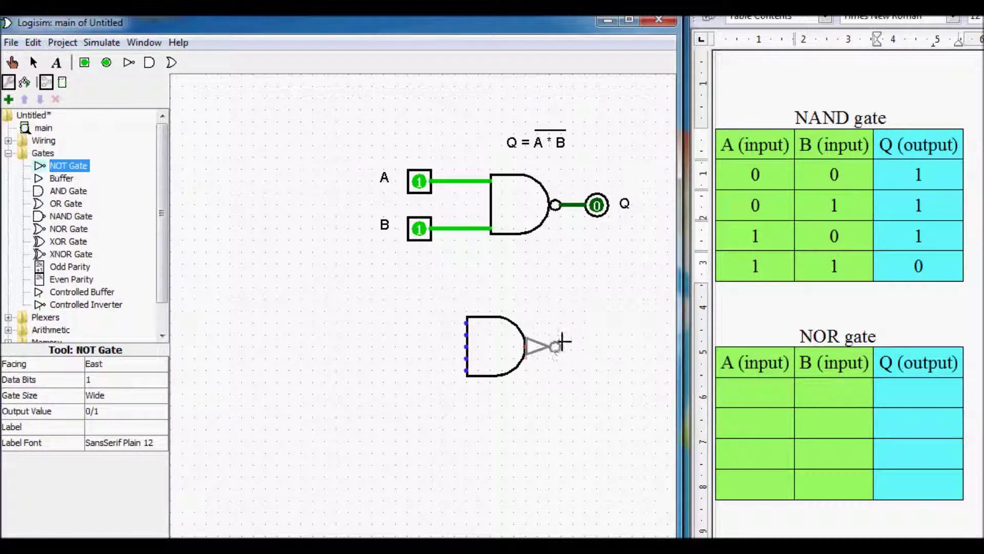
pyautogui.click(585, 347)
pyautogui.click(508, 355)
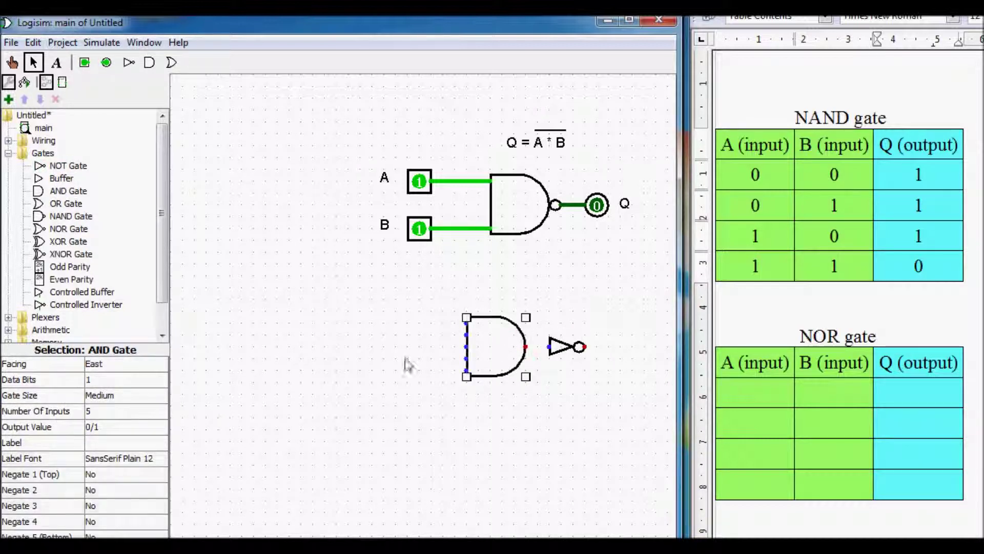
# Step: Set the AND gate's number of inputs to 2
pyautogui.click(122, 380)
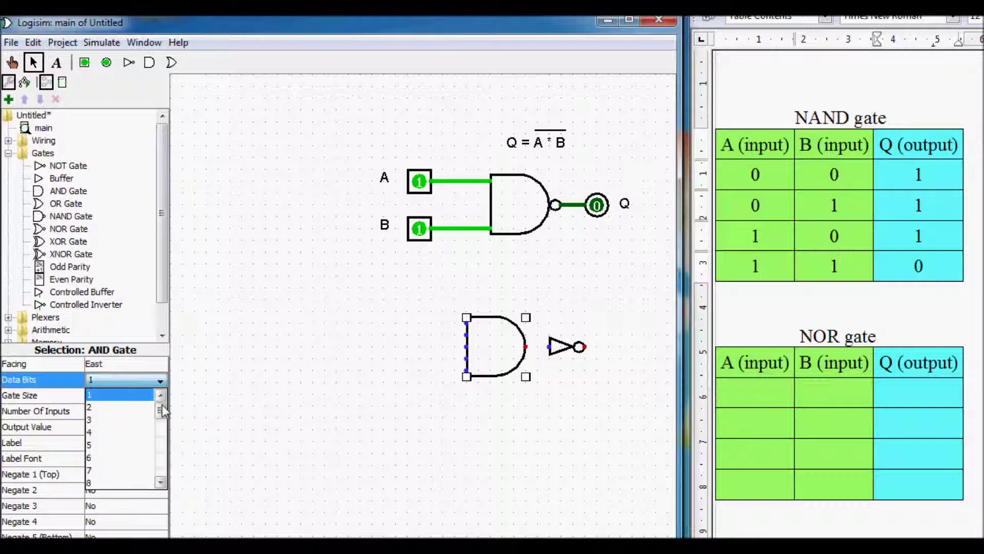
pyautogui.click(146, 381)
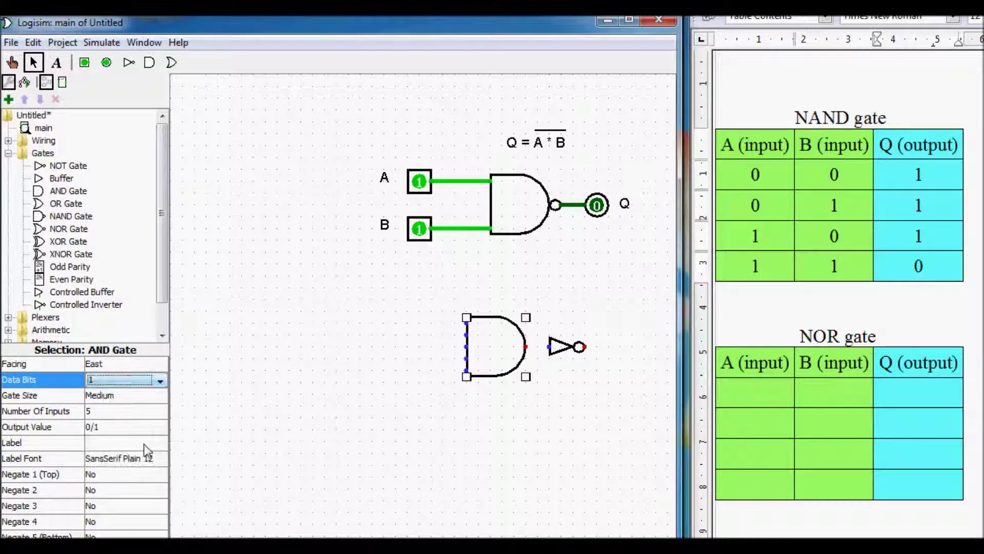
pyautogui.click(133, 410)
pyautogui.moveTo(161, 449); pyautogui.dragTo(161, 428)
pyautogui.click(139, 428)
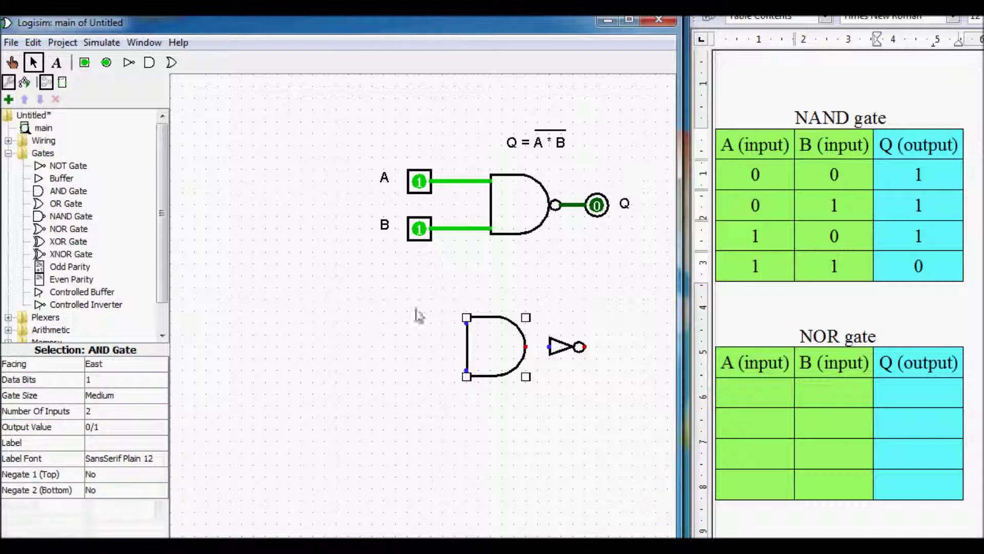
# Step: Move input pins A and B together with their labels farther from the NAND gate, keeping their wires connected
pyautogui.click(11, 62)
pyautogui.click(33, 62)
pyautogui.moveTo(363, 134); pyautogui.dragTo(449, 288)
pyautogui.moveTo(419, 235); pyautogui.dragTo(371, 236)
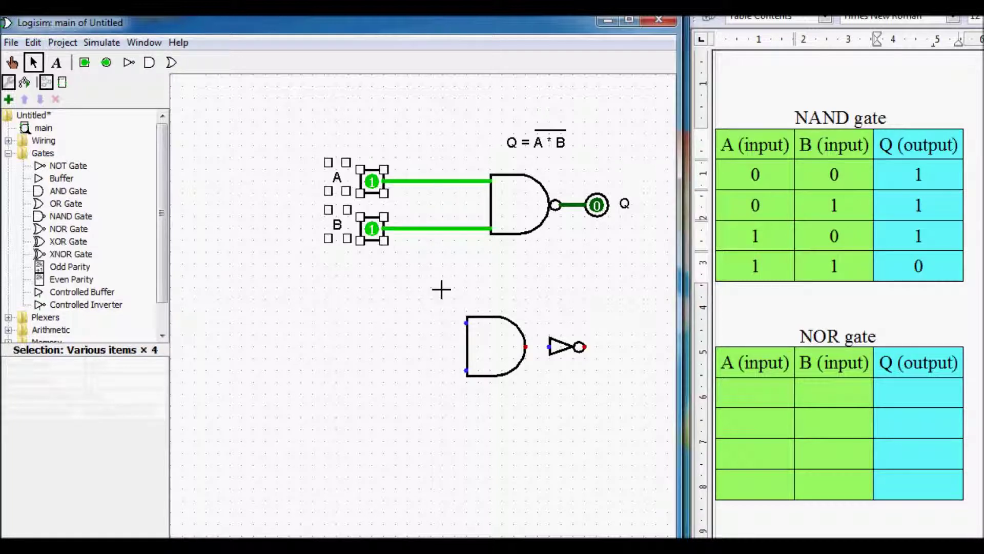
pyautogui.click(442, 287)
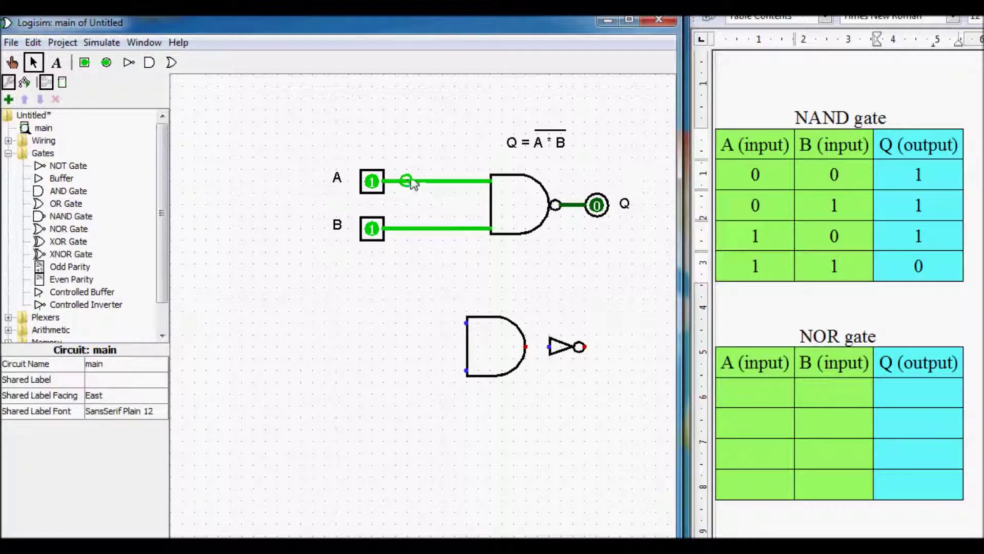
# Step: Wire inputs A and B through the AND gate and the NOT gate to a new output pin
pyautogui.moveTo(404, 177); pyautogui.dragTo(466, 322)
pyautogui.moveTo(430, 228); pyautogui.dragTo(471, 370)
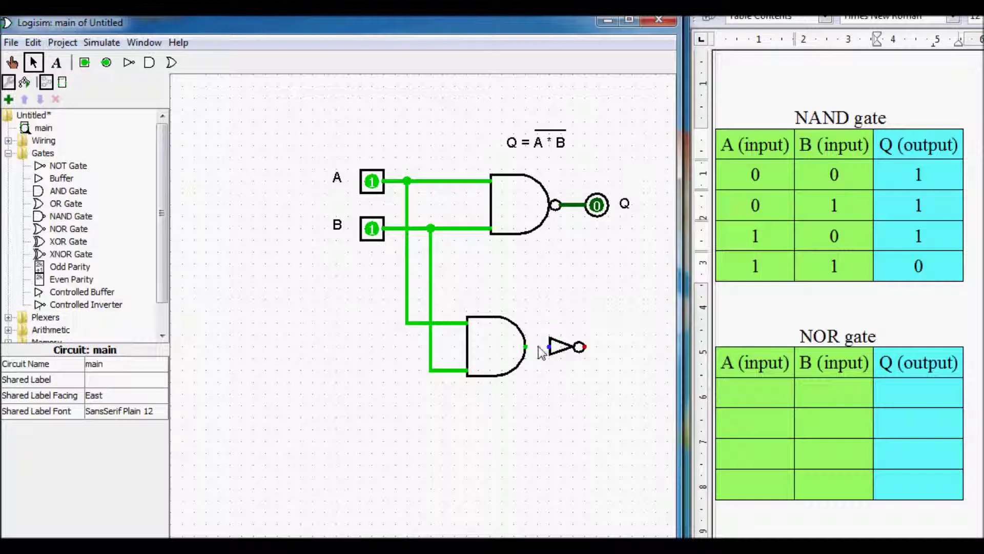
pyautogui.moveTo(544, 353); pyautogui.dragTo(548, 347)
pyautogui.moveTo(613, 347); pyautogui.dragTo(611, 347)
pyautogui.click(106, 62)
pyautogui.click(620, 347)
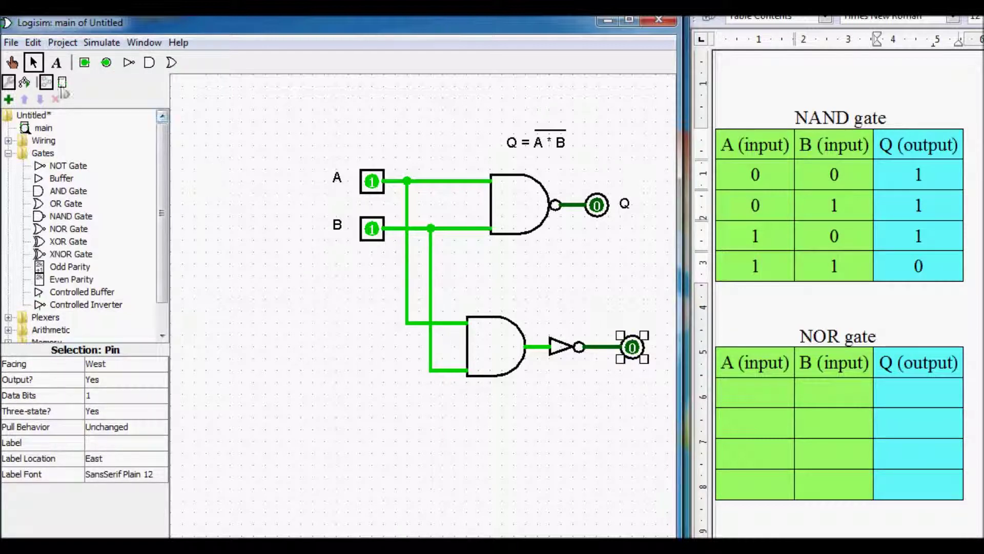
# Step: Compare the outputs of the NAND and AND-NOT circuits for A/B inputs 0/0, 0/1, 1/0 and 1/1
pyautogui.click(13, 63)
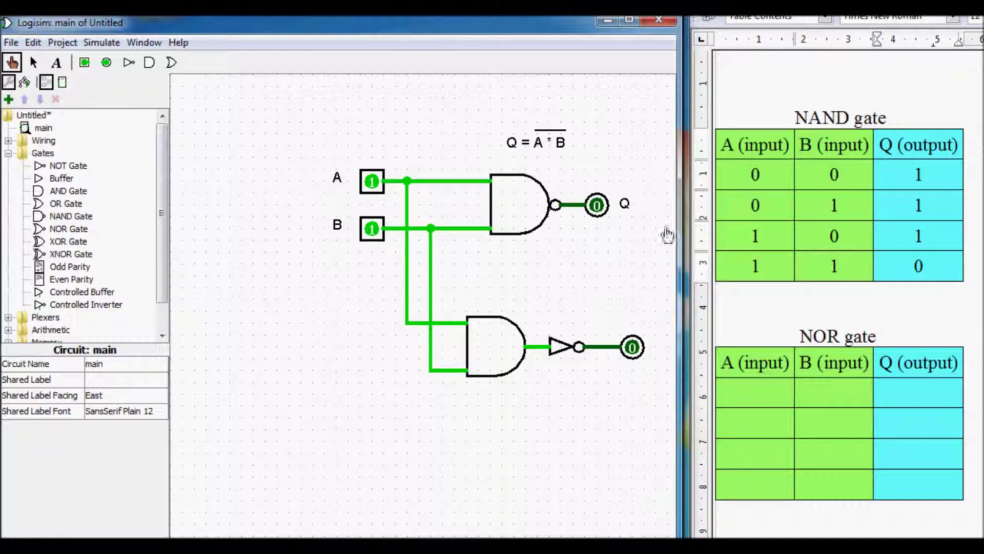
pyautogui.click(372, 229)
pyautogui.click(372, 181)
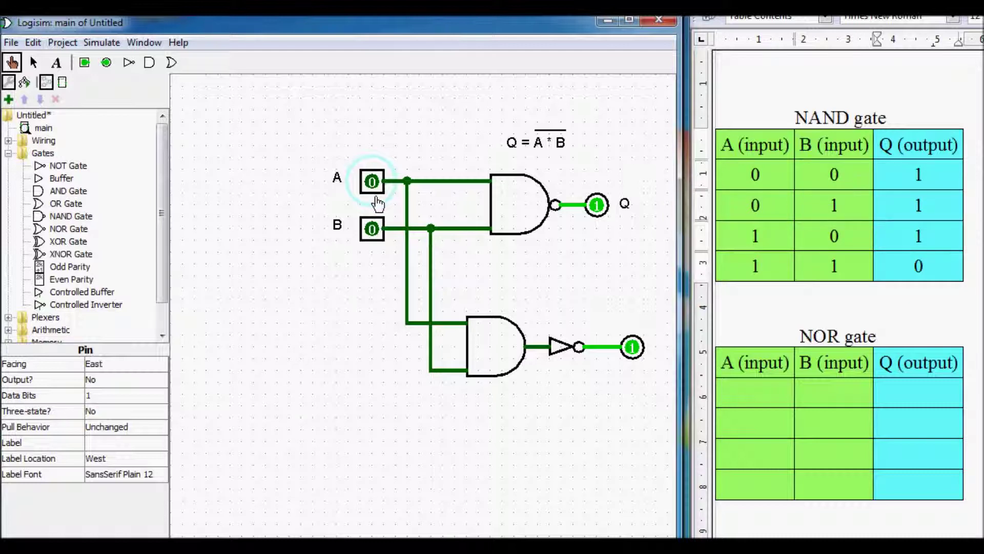
pyautogui.click(373, 229)
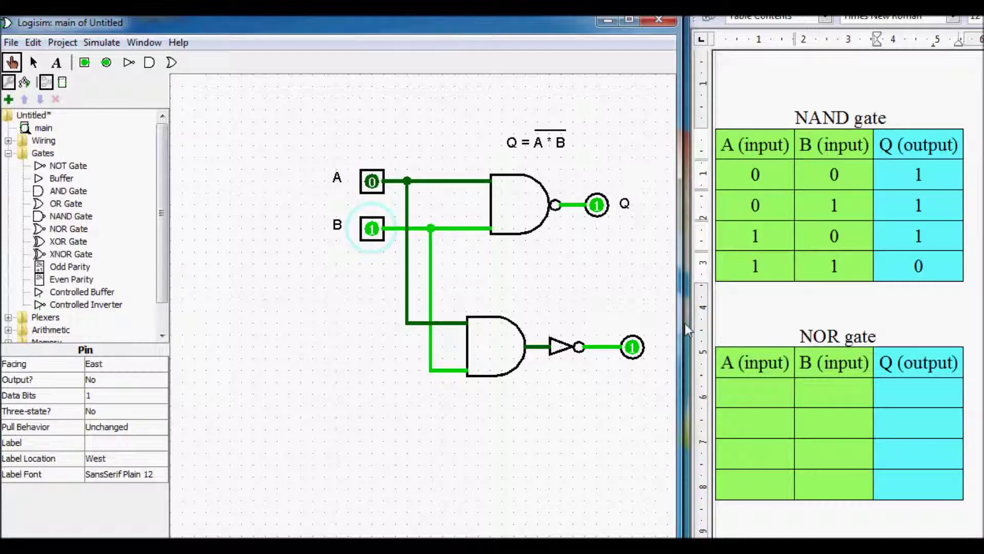
pyautogui.click(372, 228)
pyautogui.click(372, 182)
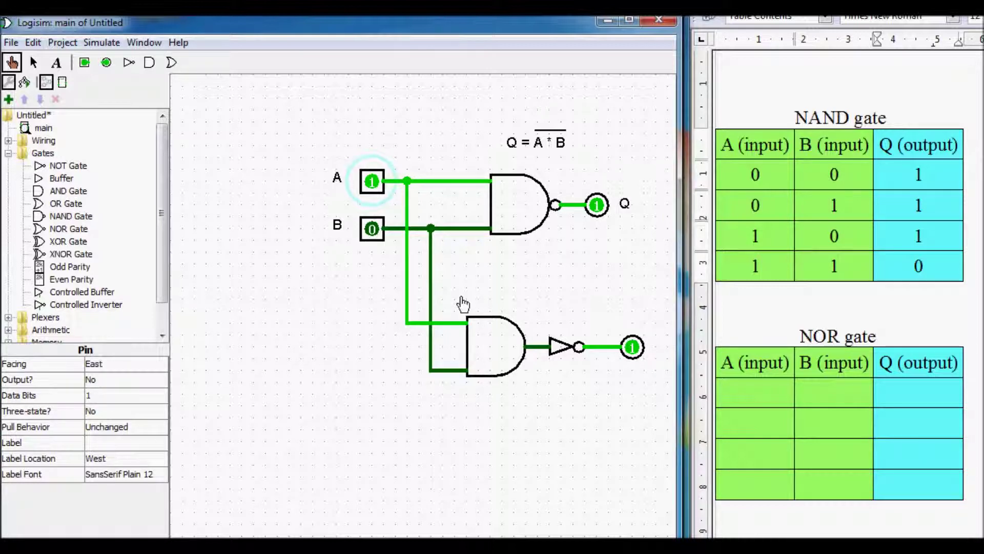
pyautogui.click(366, 231)
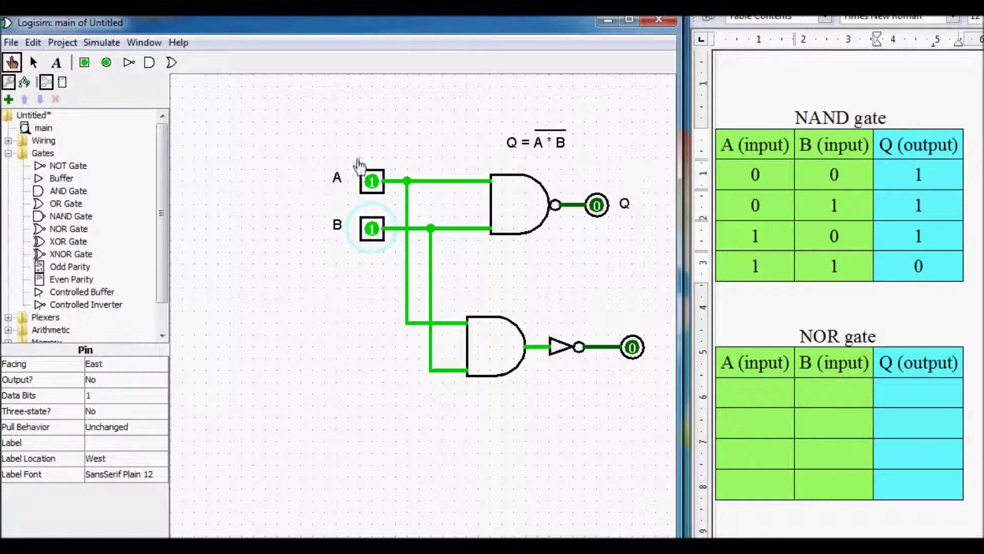
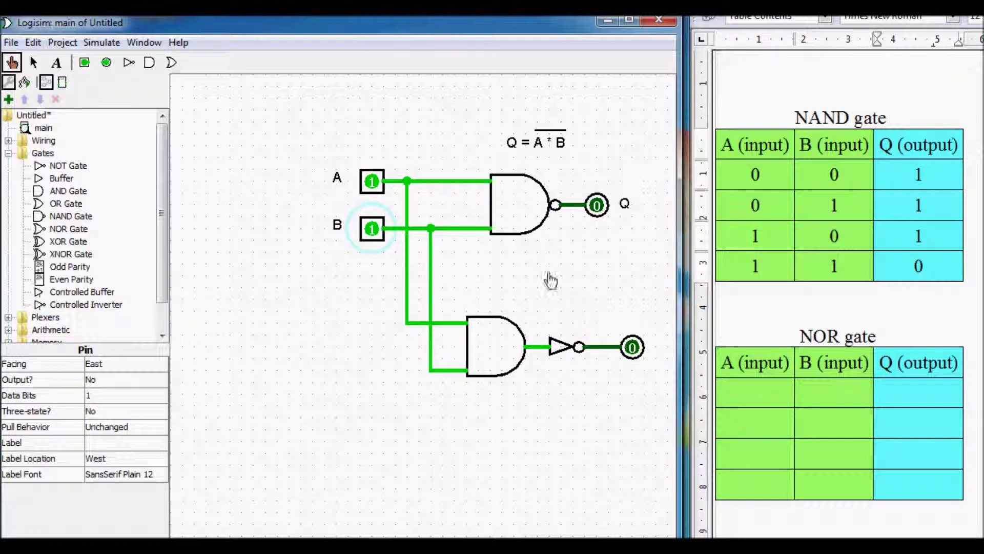
# Step: Add the text label "Q = A * B" above the AND gate
pyautogui.click(56, 62)
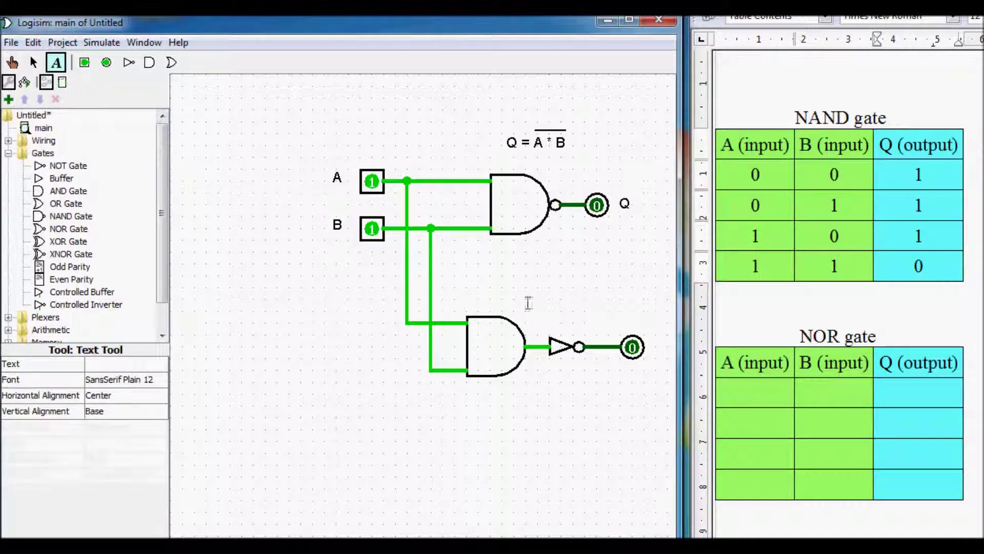
pyautogui.click(499, 306)
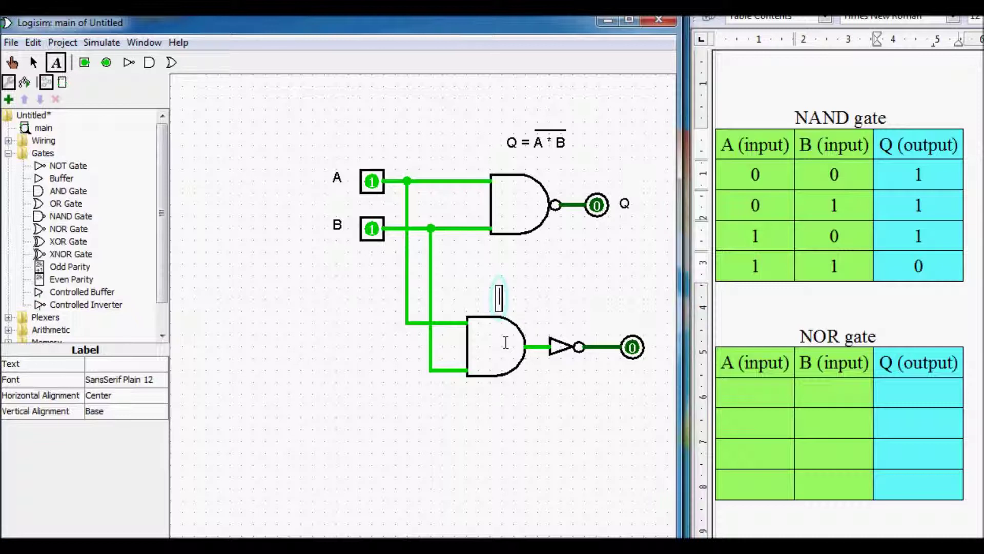
pyautogui.write('Q = ')
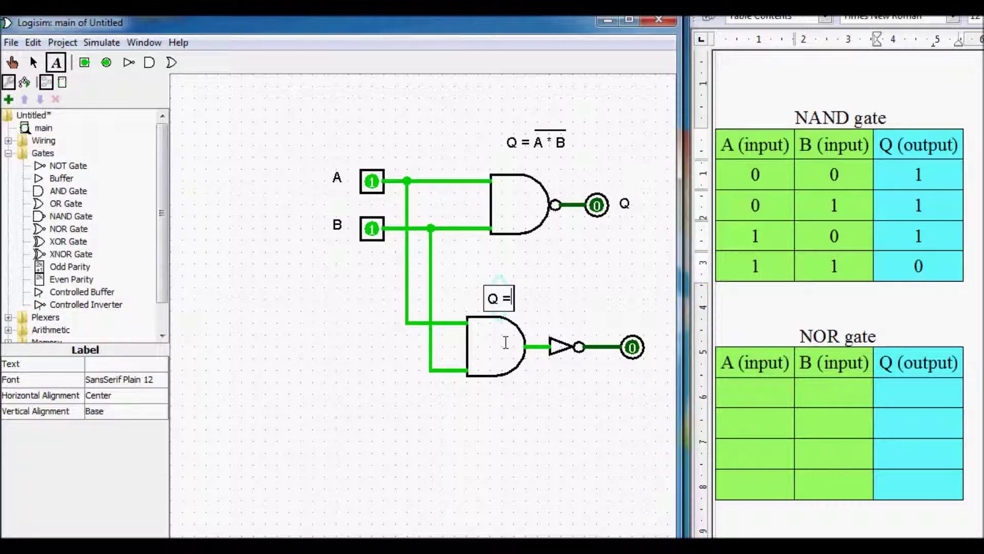
pyautogui.write('A')
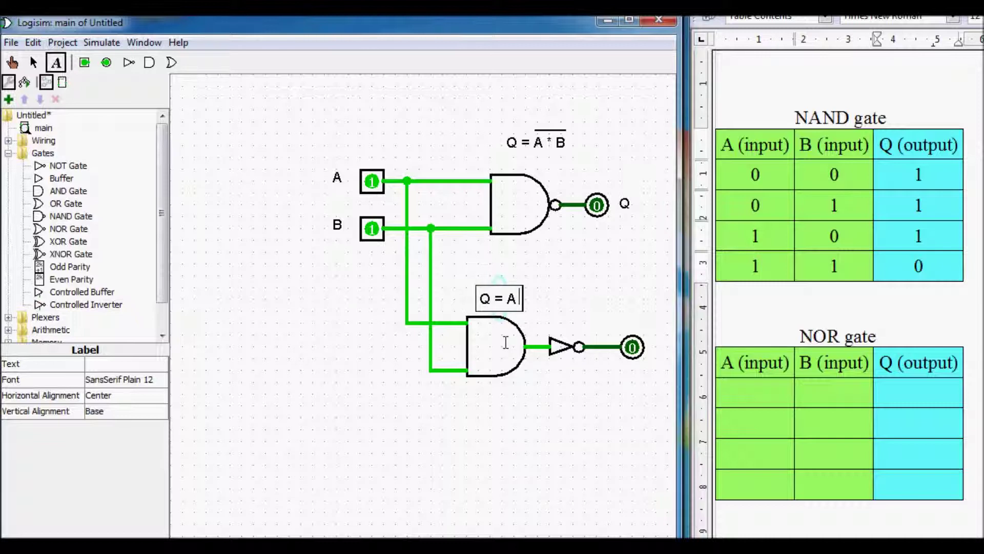
pyautogui.write(' * B')
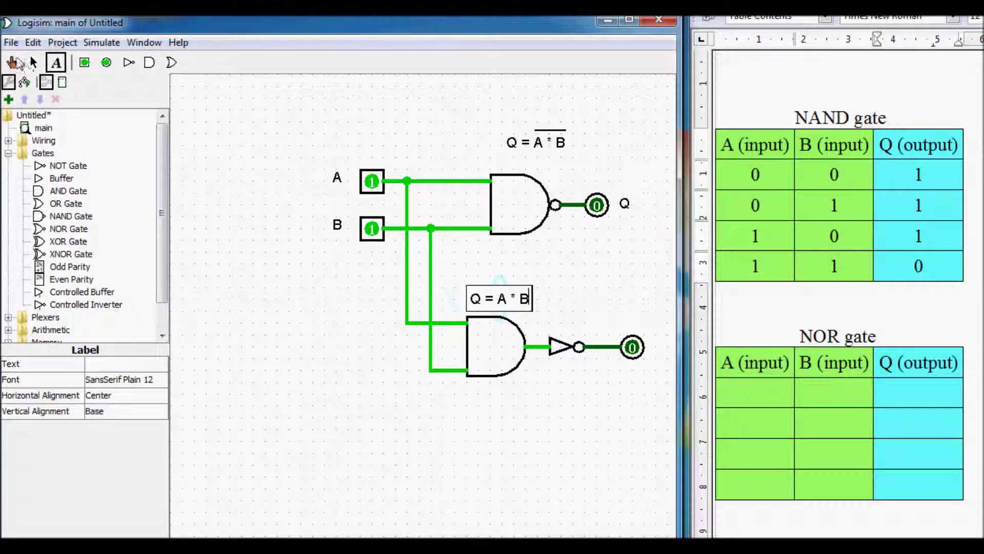
pyautogui.click(33, 62)
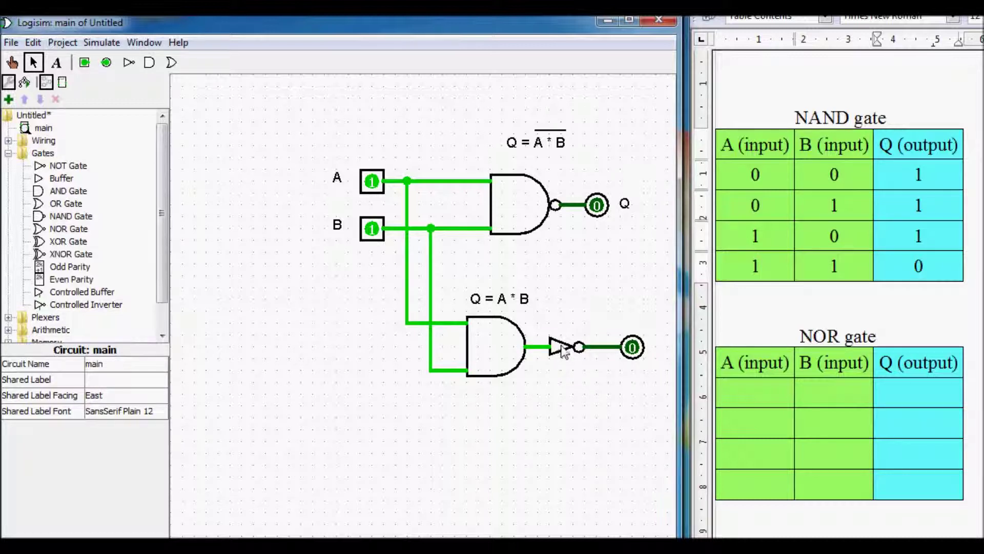
# Step: Copy the NAND gate's "Q = A * B" label with its negation bar and place the copy above the NOT gate's output pin
pyautogui.click(12, 62)
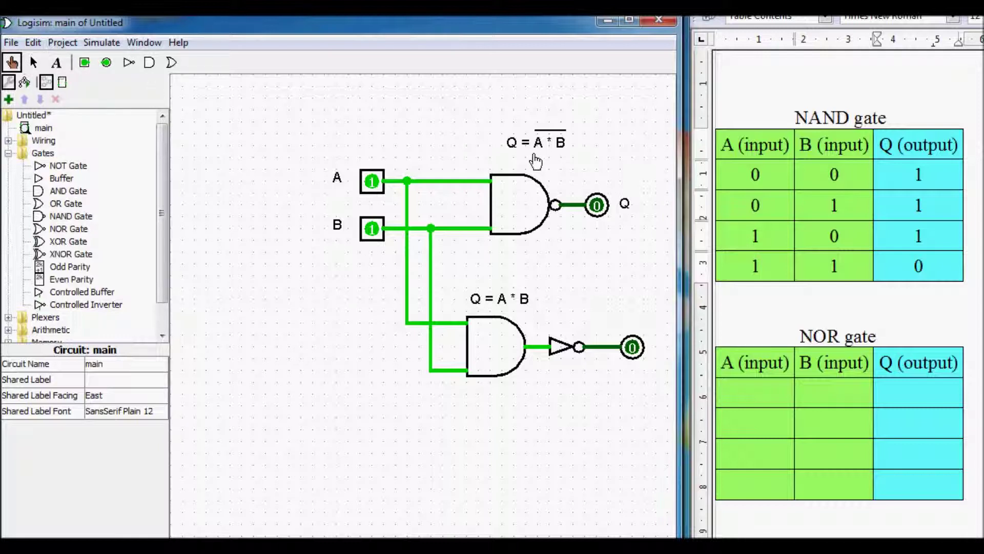
pyautogui.click(34, 62)
pyautogui.moveTo(463, 90); pyautogui.dragTo(620, 165)
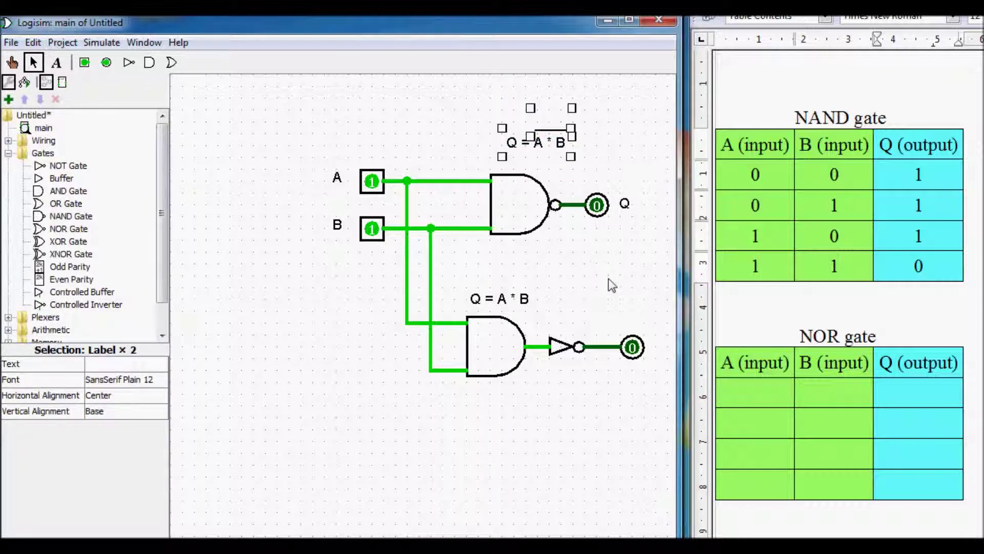
pyautogui.hotkey('ctrl', 'c')
pyautogui.hotkey('ctrl', 'v')
pyautogui.moveTo(559, 146); pyautogui.dragTo(647, 322)
pyautogui.click(579, 386)
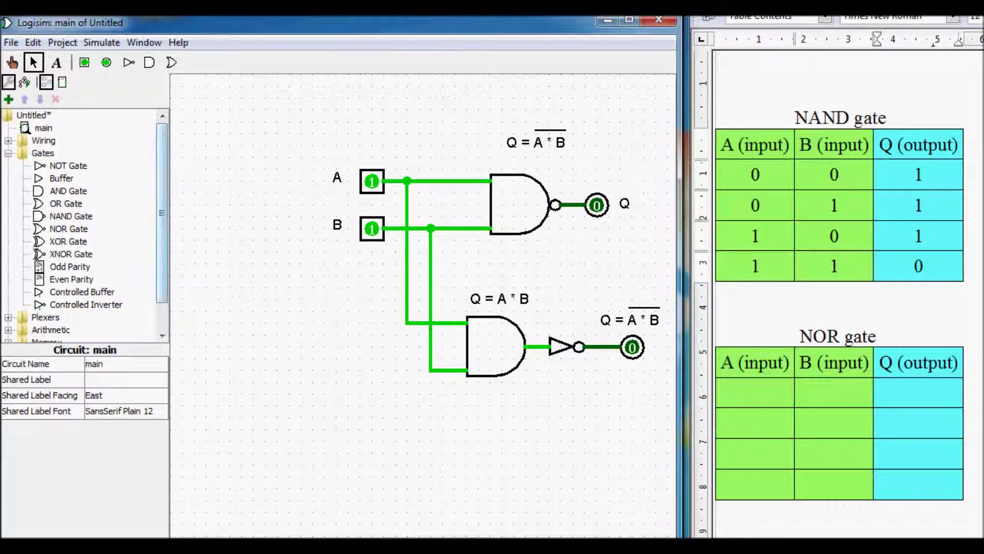
# Step: Delete the AND-NOT circuit with its labels and the branch wires left over from inputs A and B
pyautogui.moveTo(333, 277); pyautogui.dragTo(659, 402)
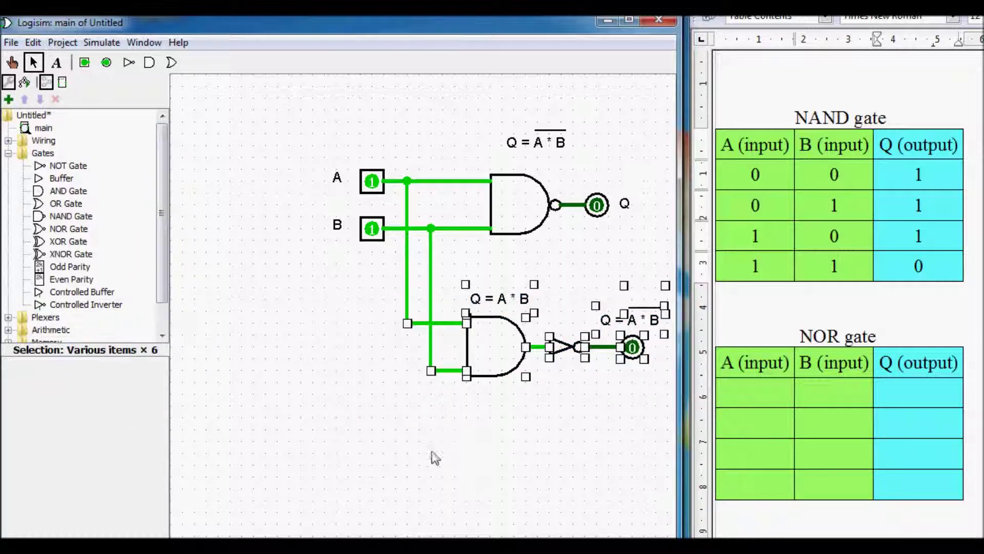
pyautogui.press('Delete')
pyautogui.click(431, 281)
pyautogui.press('Delete')
pyautogui.click(407, 286)
pyautogui.press('Delete')
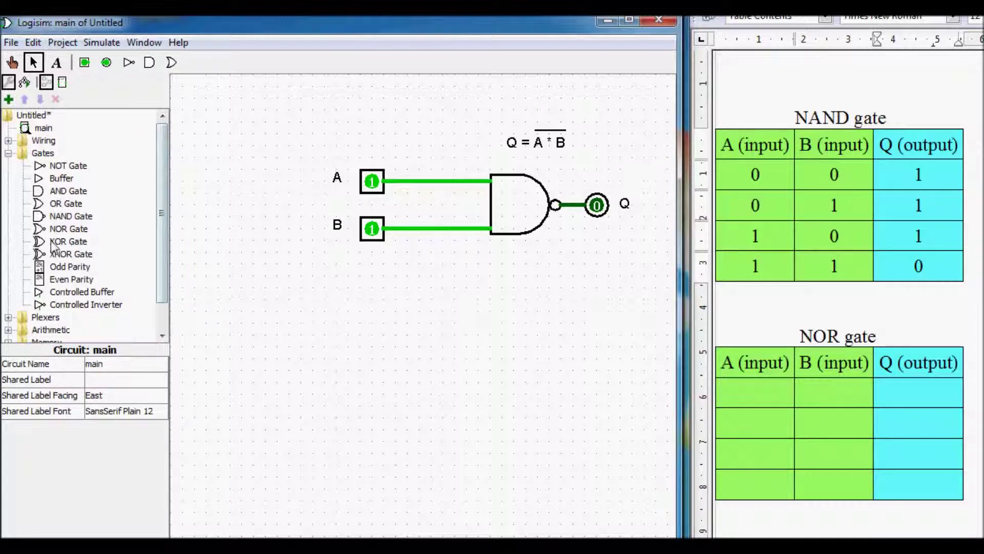
# Step: Place a NOR gate below the NAND circuit and set its number of inputs to 2
pyautogui.moveTo(63, 228); pyautogui.dragTo(558, 406)
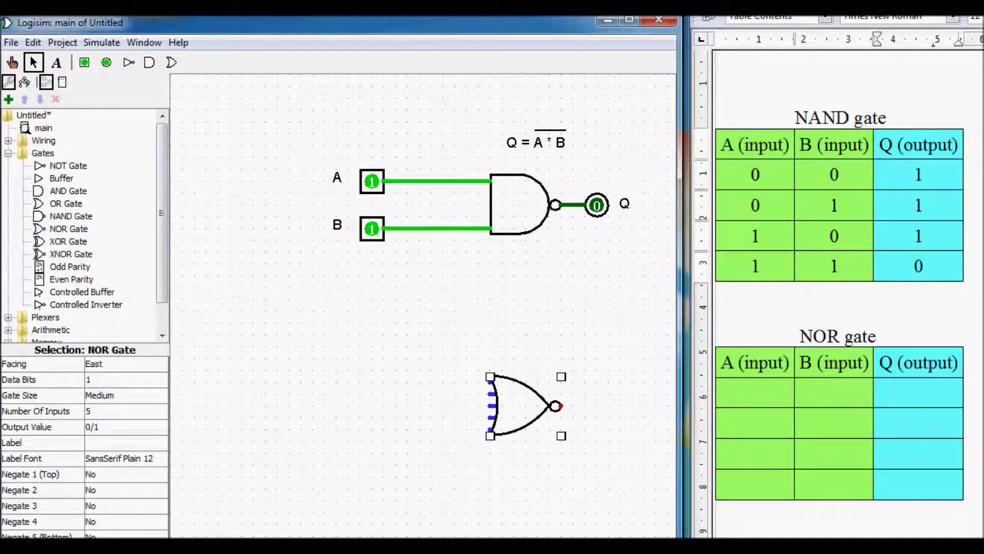
pyautogui.click(128, 411)
pyautogui.moveTo(161, 450); pyautogui.dragTo(160, 428)
pyautogui.click(118, 426)
# Step: Add two input pins before the NOR gate and wire each one to a gate input
pyautogui.click(84, 62)
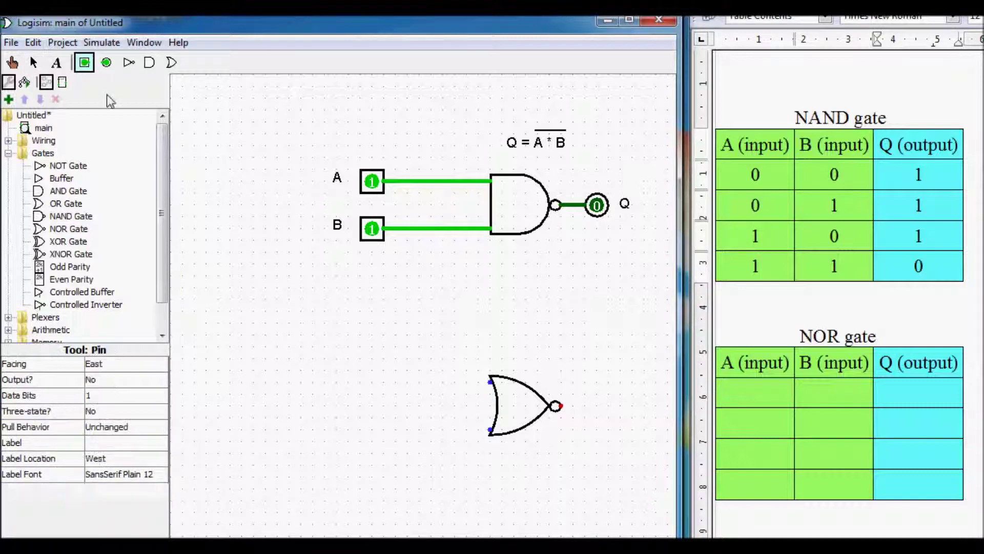
pyautogui.click(411, 383)
pyautogui.moveTo(408, 383)
pyautogui.mouseDown()
pyautogui.moveTo(481, 392)
pyautogui.moveTo(491, 381)
pyautogui.mouseUp()
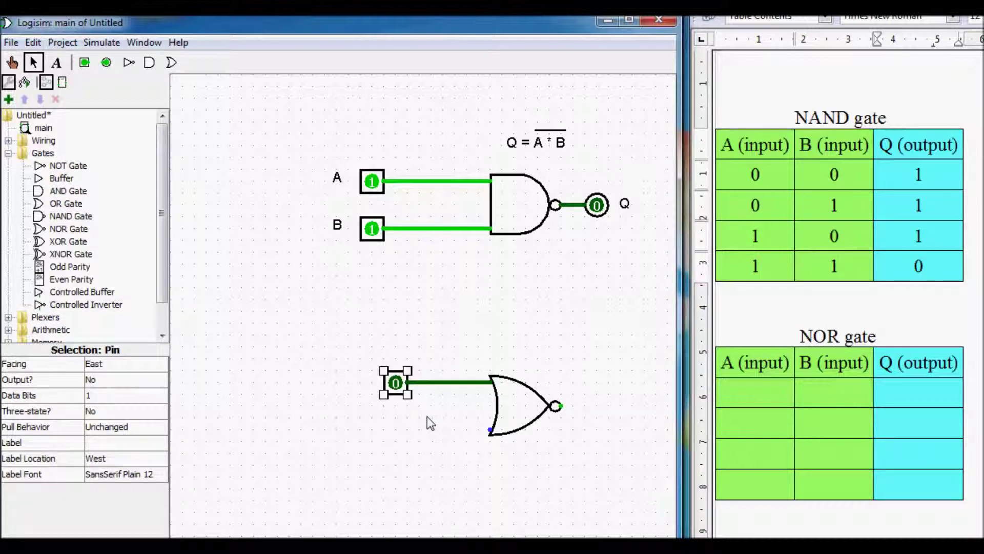
pyautogui.hotkey('ctrl', 'd')
pyautogui.moveTo(407, 390); pyautogui.dragTo(491, 430)
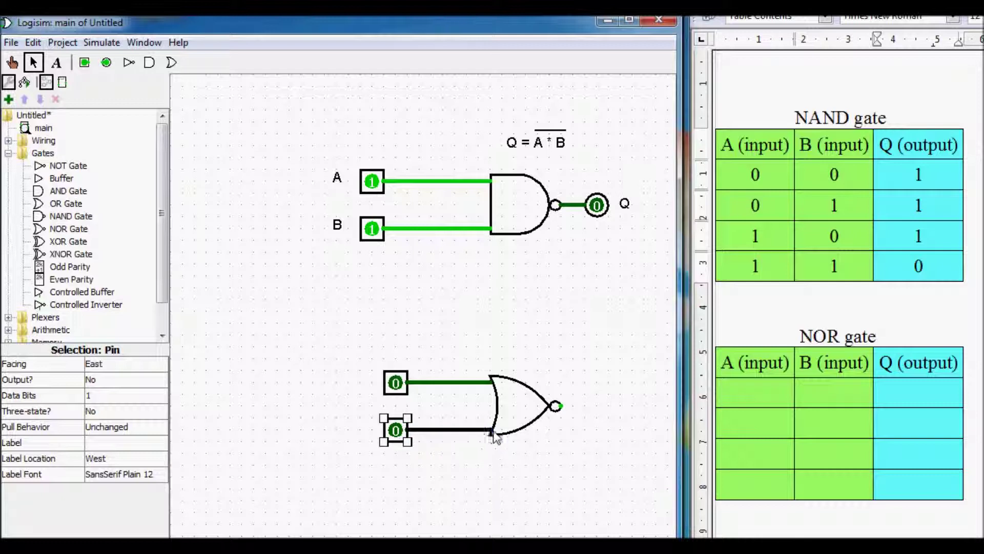
# Step: Add an output pin after the NOR gate and connect it to the gate's output, undoing the extra wire at the pin
pyautogui.click(106, 62)
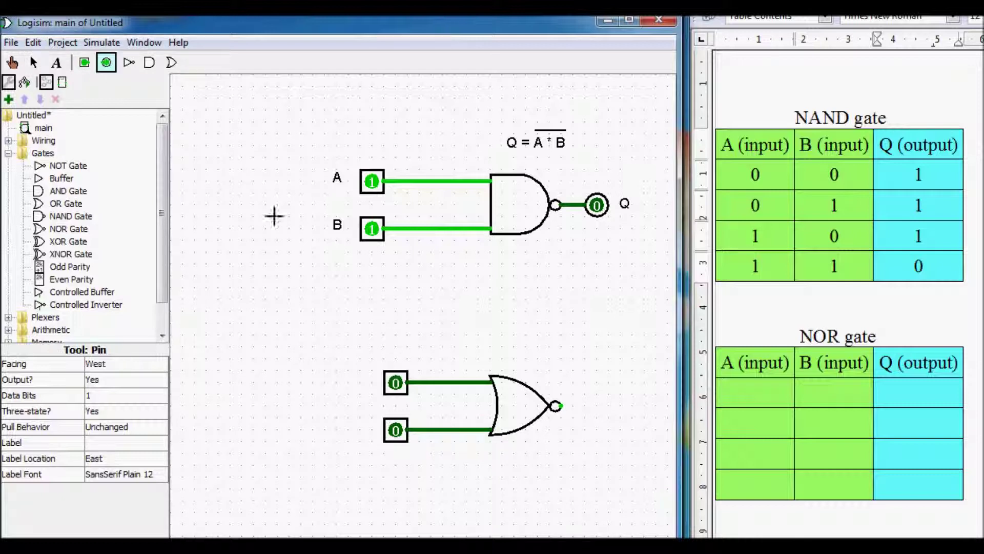
pyautogui.click(596, 406)
pyautogui.moveTo(562, 406); pyautogui.dragTo(596, 406)
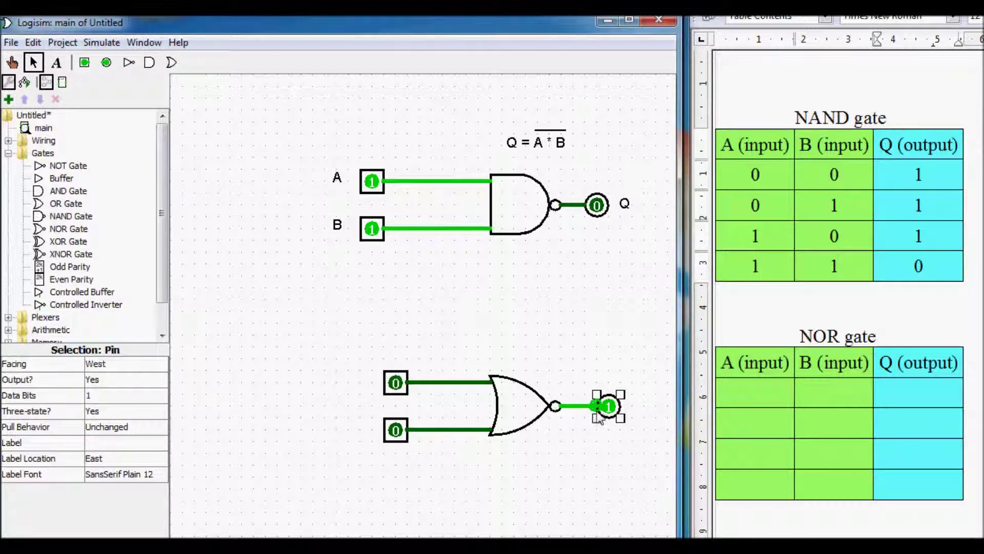
pyautogui.click(393, 331)
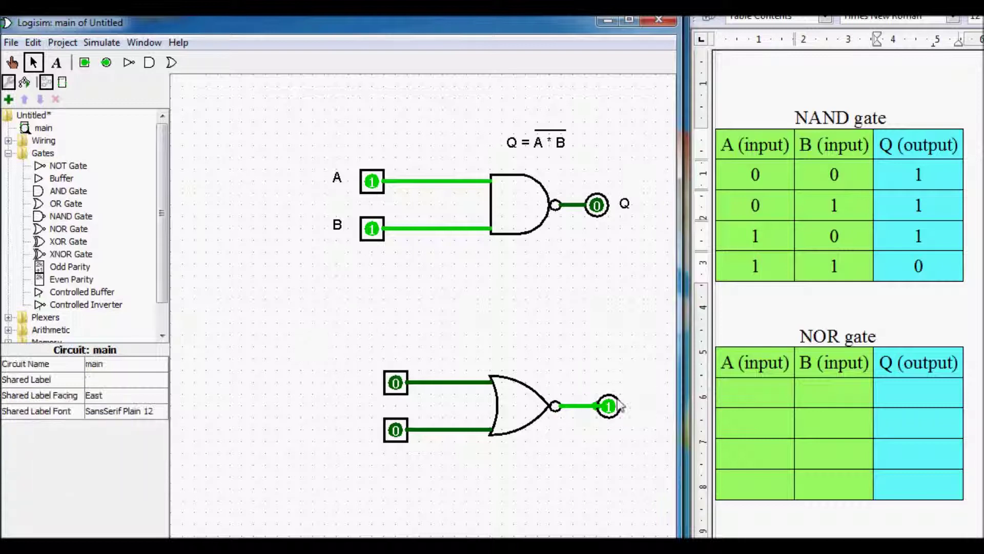
pyautogui.hotkey('ctrl', 'z')
pyautogui.moveTo(586, 413); pyautogui.dragTo(598, 407)
# Step: Label the NOR gate's input pins "A" and "B" and its output pin "Q"
pyautogui.click(56, 62)
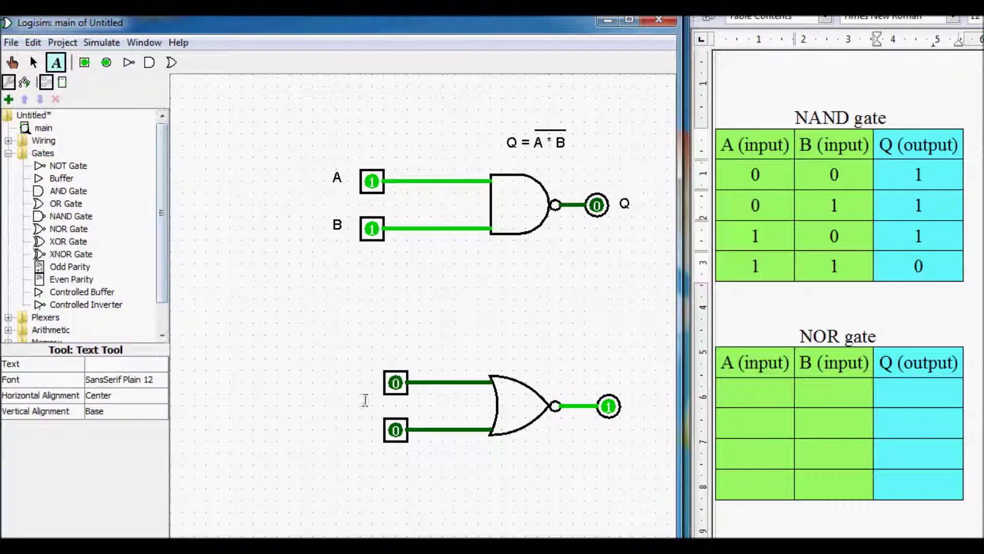
pyautogui.click(366, 381)
pyautogui.write('A')
pyautogui.click(368, 433)
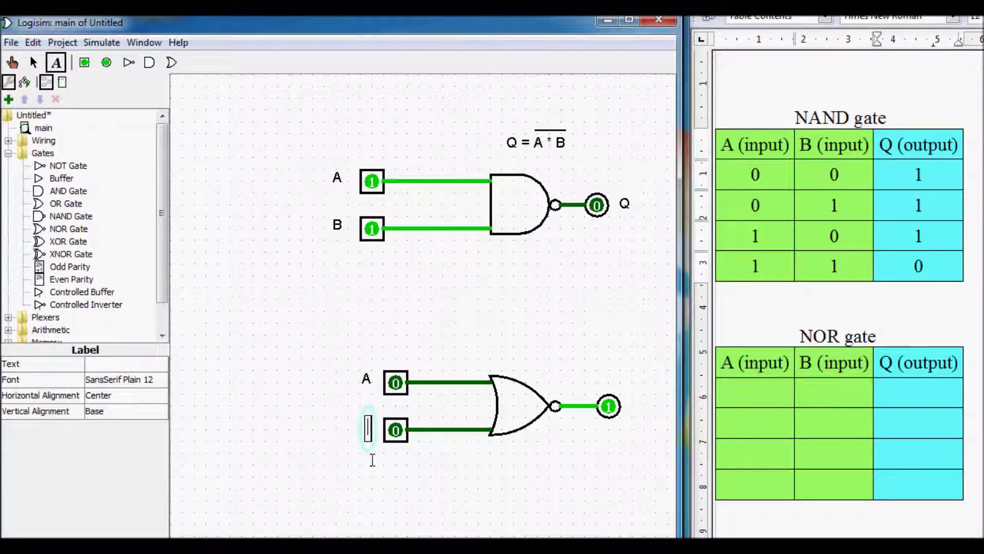
pyautogui.write('B')
pyautogui.click(634, 410)
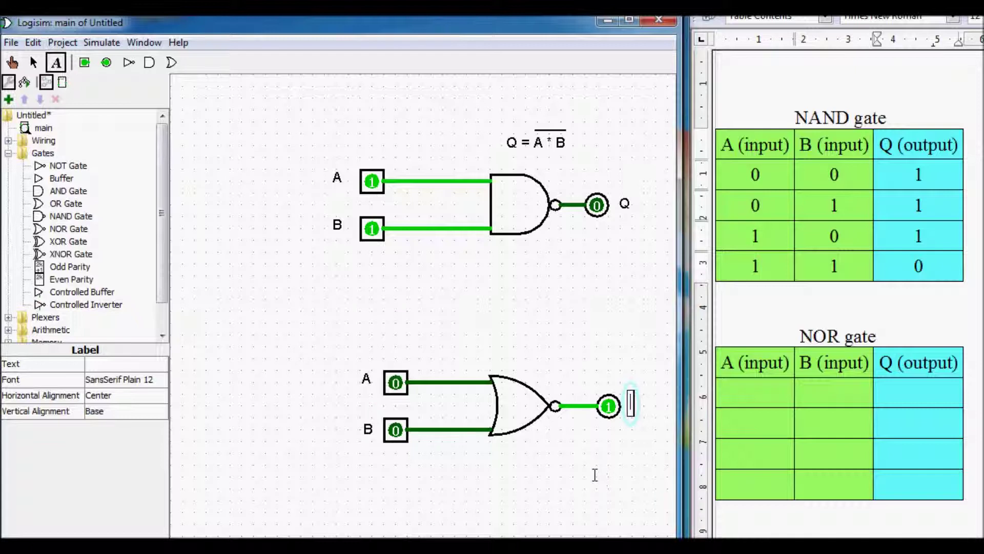
pyautogui.write('Q')
pyautogui.click(579, 459)
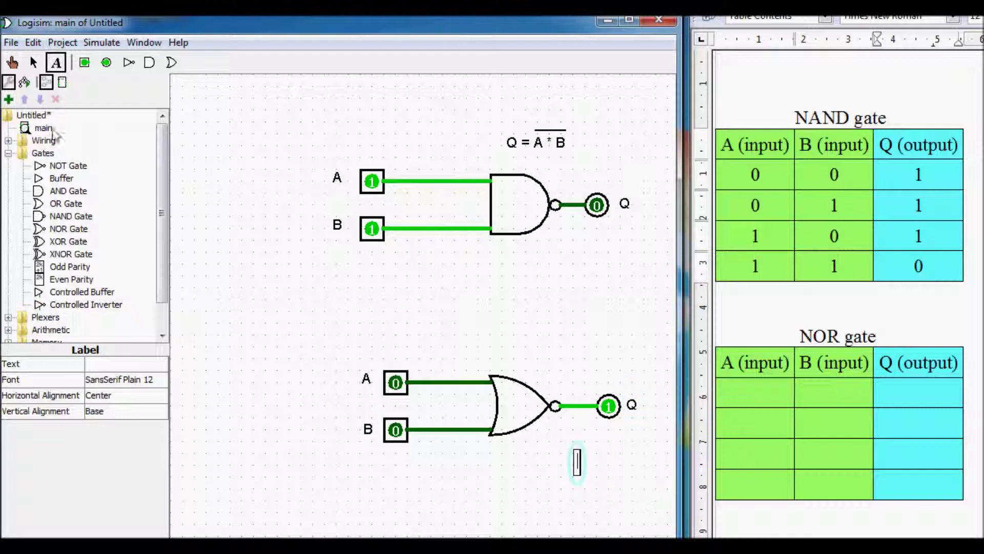
# Step: Fill the NOR gate truth table's A column with 0, 0, 1, 1 and its B column with 0, 1, 0, 1
pyautogui.hotkey('ctrl', '2')
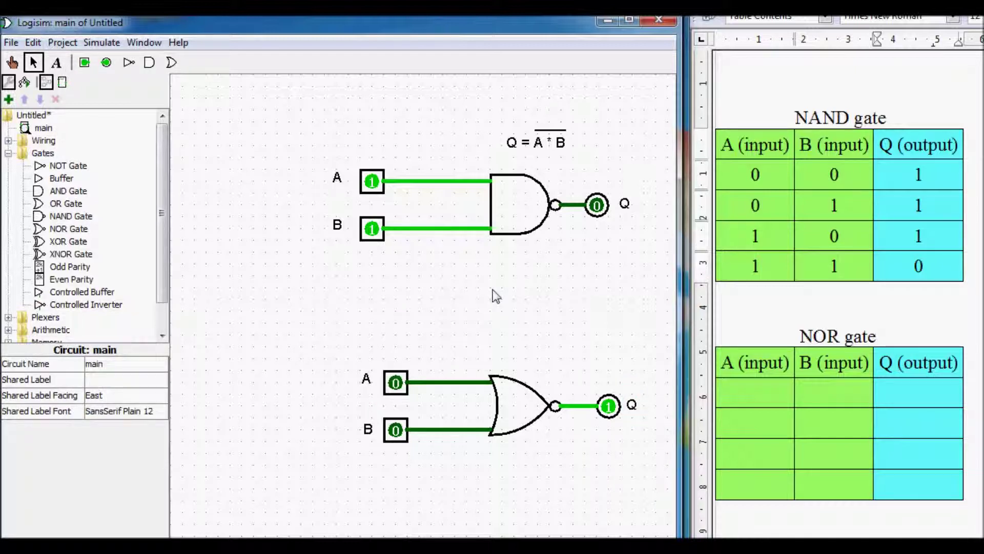
pyautogui.click(846, 382)
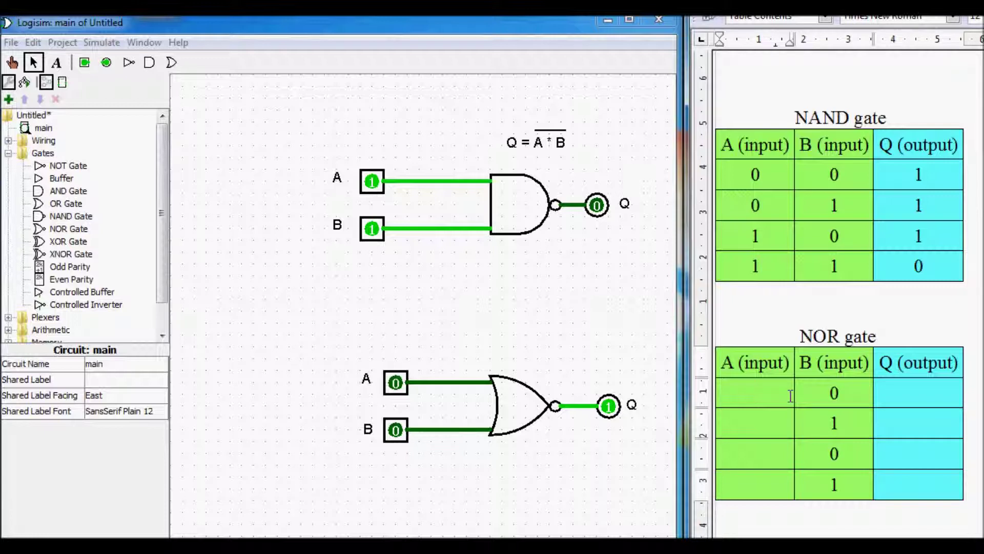
# Step: Record output 1 for NOR inputs 0, 0, and set pin B to 1 to record output 0 for inputs 0, 1
pyautogui.click(11, 62)
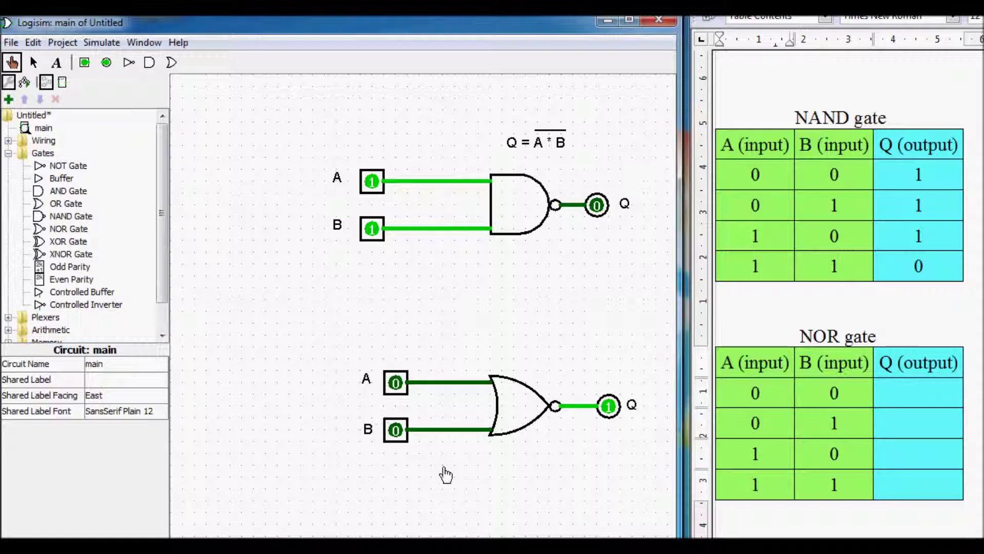
pyautogui.click(899, 392)
pyautogui.write('1')
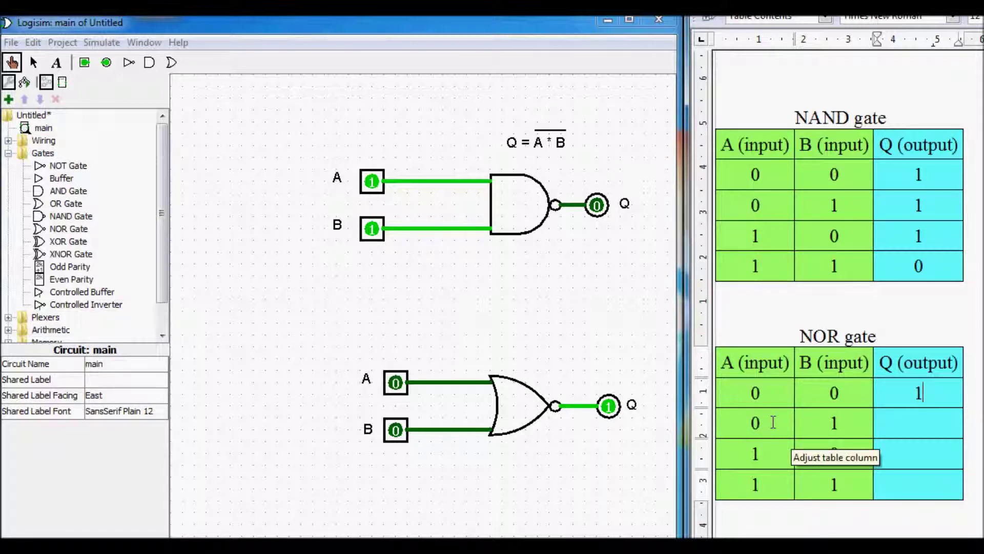
pyautogui.click(395, 429)
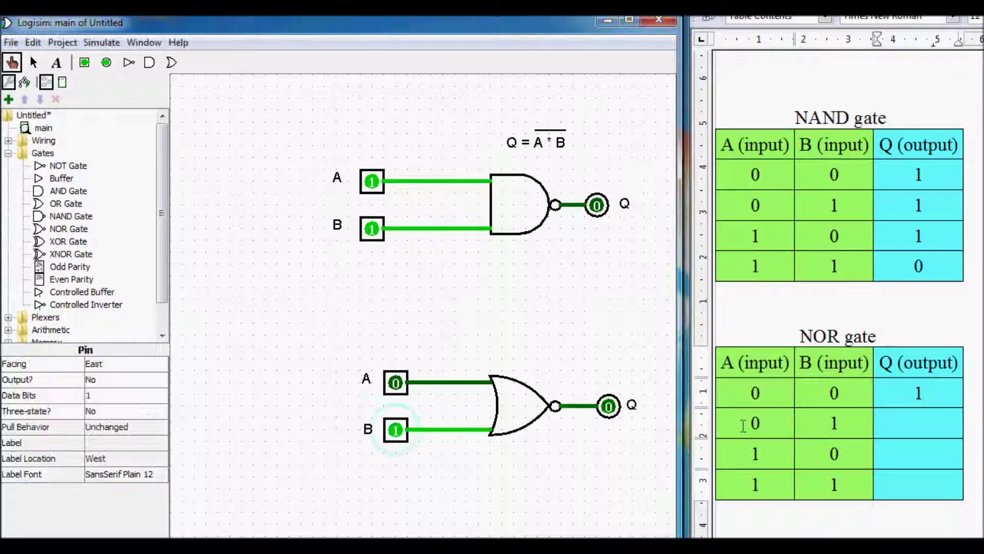
pyautogui.click(923, 421)
pyautogui.write('0')
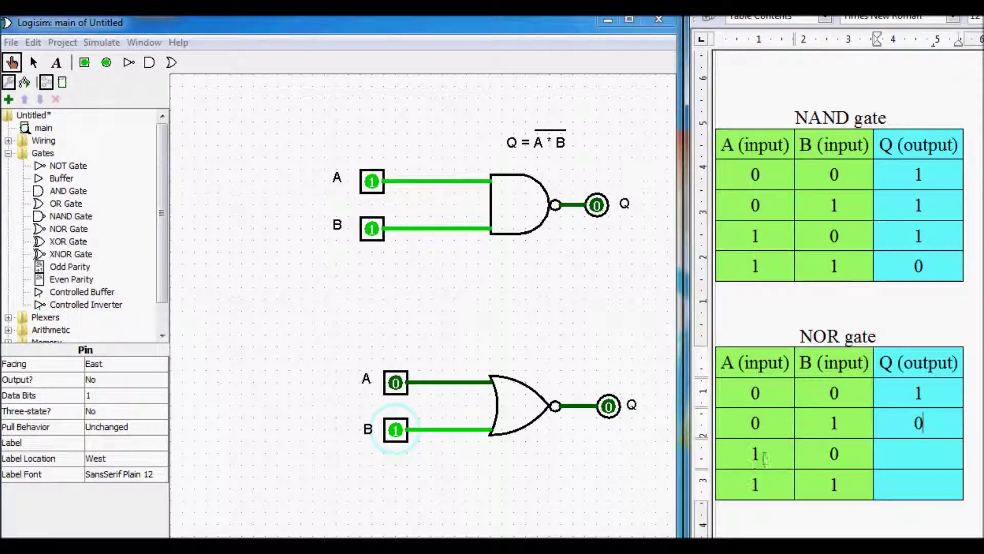
# Step: Set the NOR gate's inputs A and B to 1, 0 and to 1, 1, recording output 0 in the table for each combination
pyautogui.click(396, 430)
pyautogui.click(395, 382)
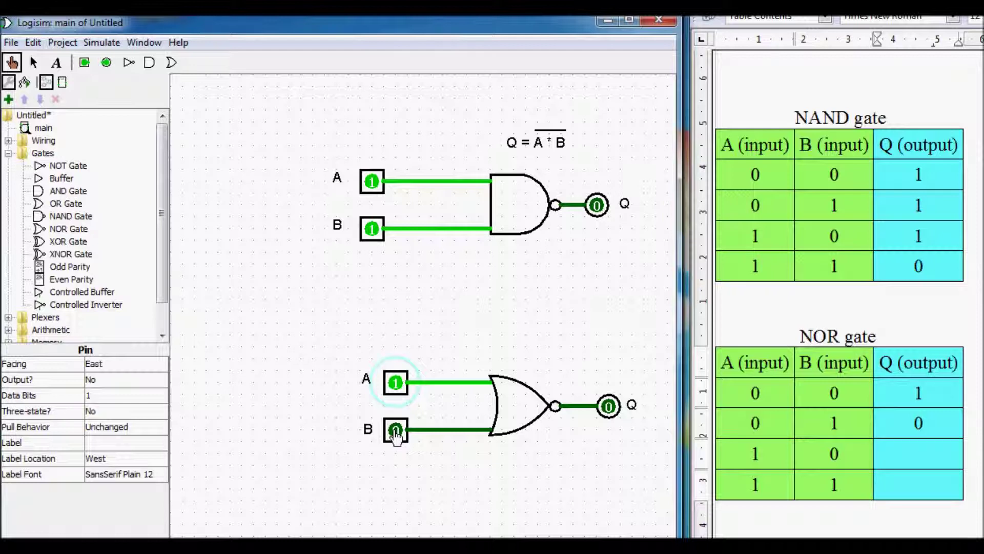
pyautogui.click(923, 452)
pyautogui.write('0')
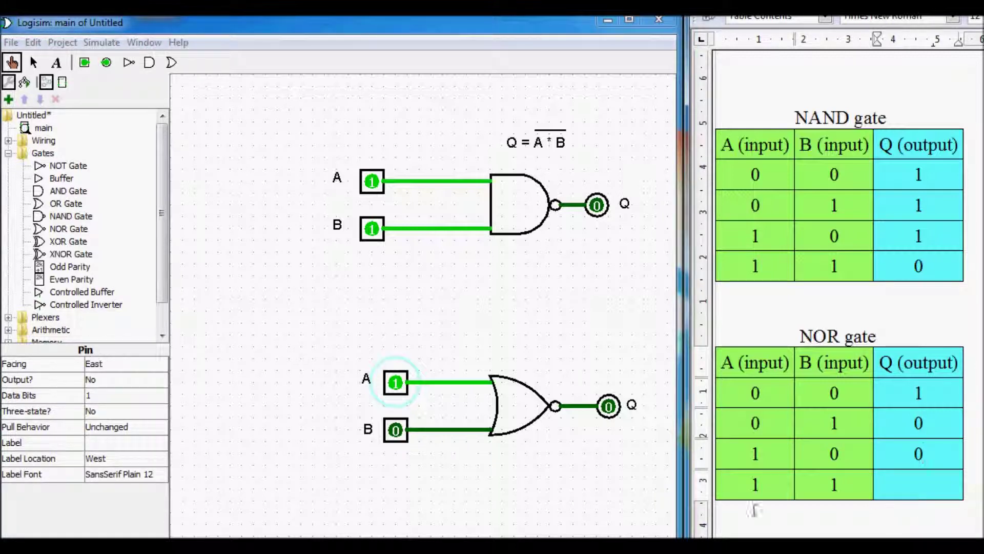
pyautogui.click(399, 436)
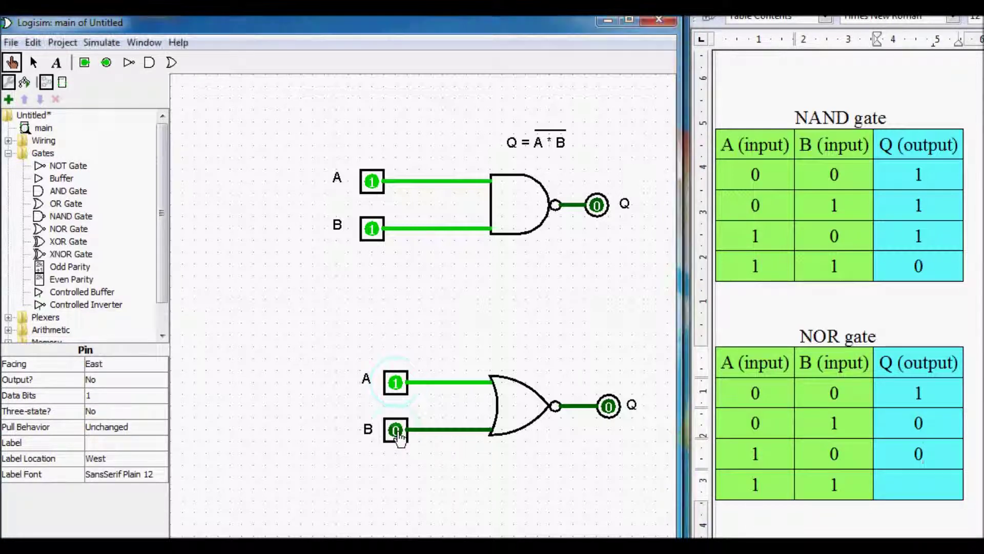
pyautogui.click(919, 484)
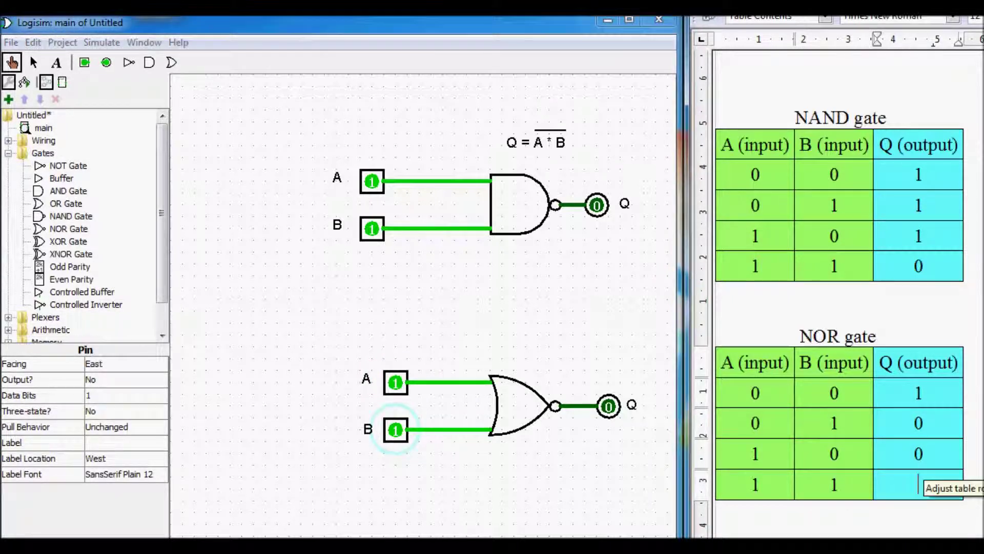
pyautogui.write('0')
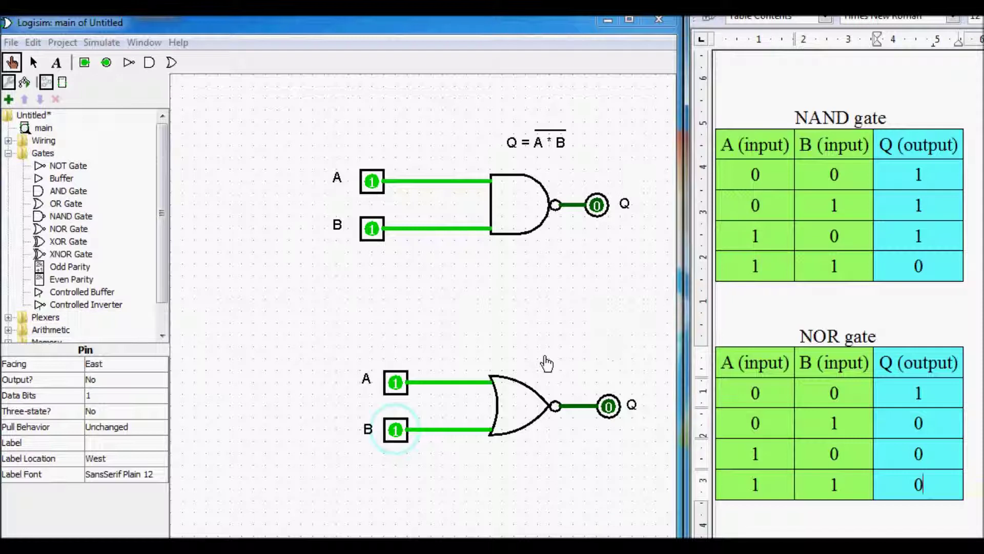
# Step: Add the text label "Q = A+B" above the NOR gate
pyautogui.click(56, 63)
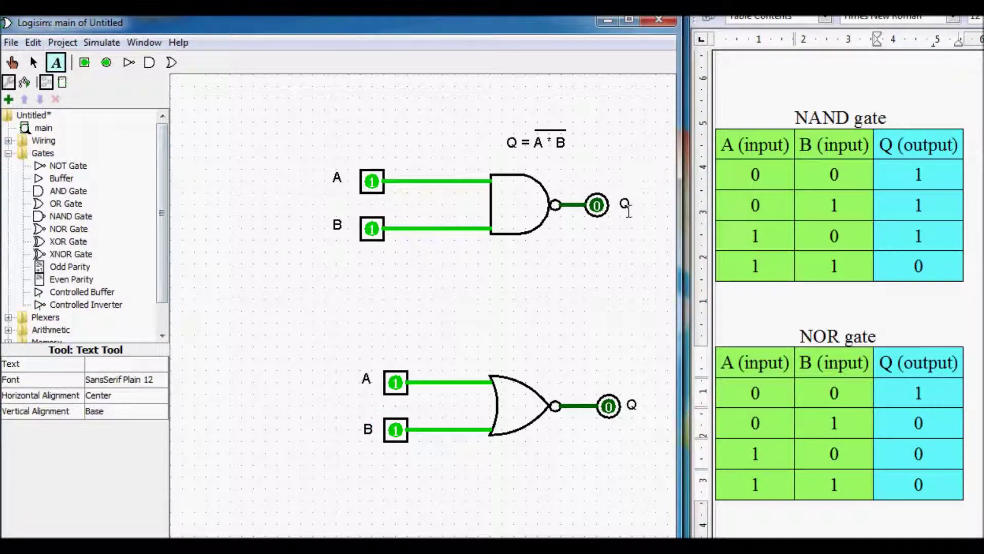
pyautogui.click(520, 352)
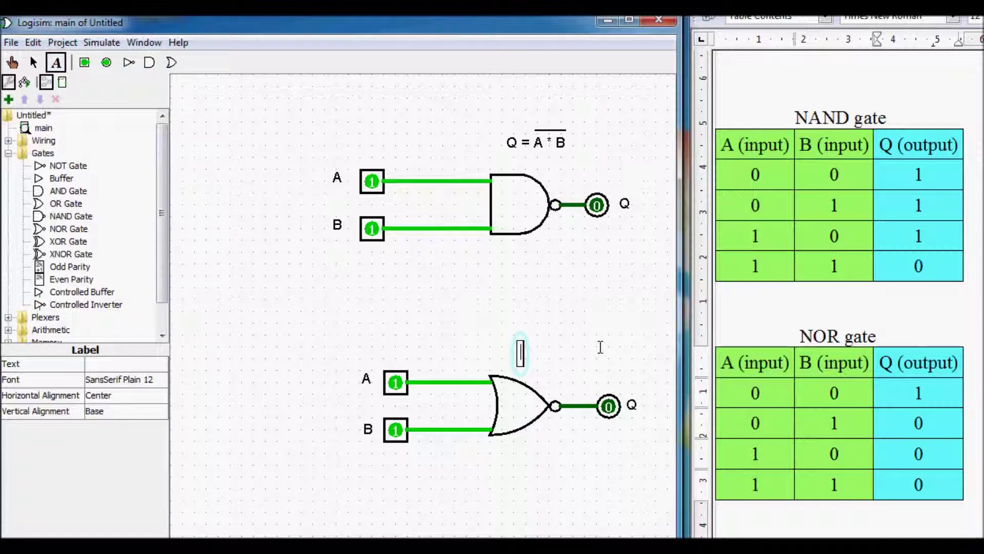
pyautogui.write('Q =')
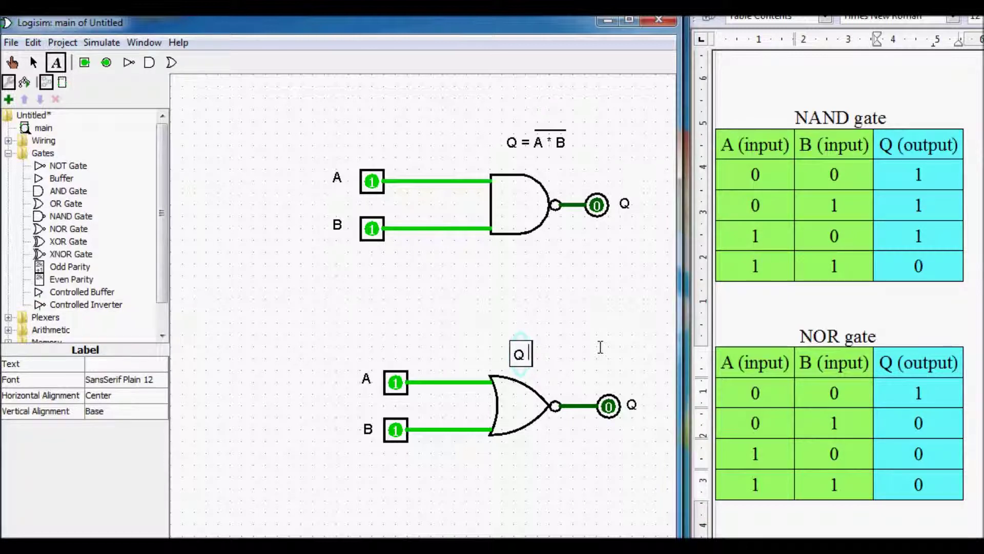
pyautogui.write(' A')
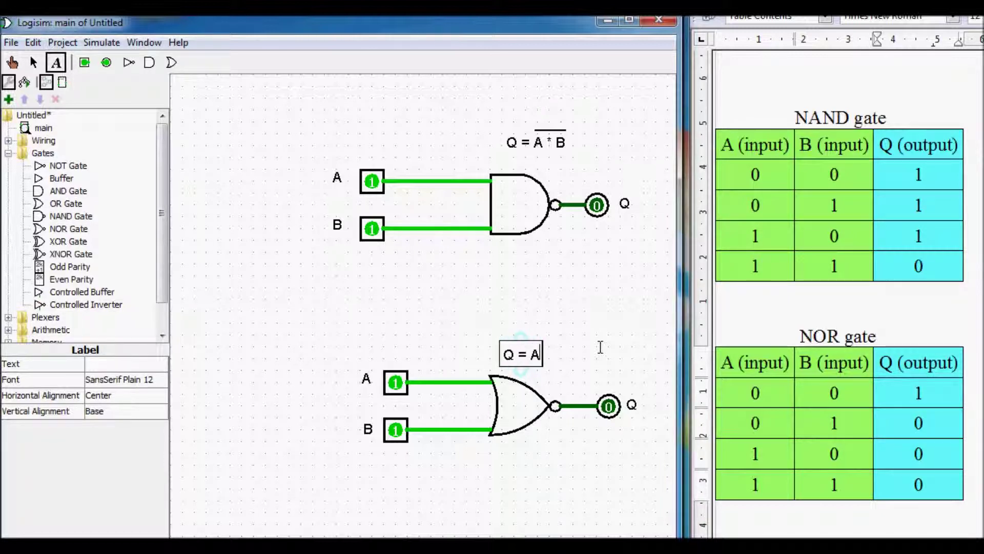
pyautogui.write('+_')
pyautogui.press('BackSpace')
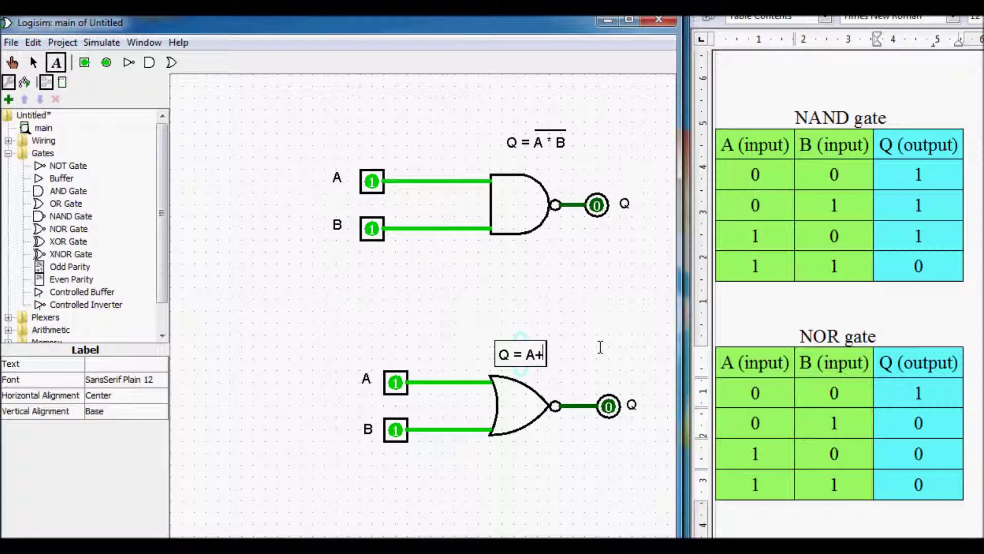
pyautogui.write('B')
# Step: Copy the overline label from the NAND formula and place the copy above "A+B" in the NOR formula
pyautogui.click(33, 62)
pyautogui.click(553, 146)
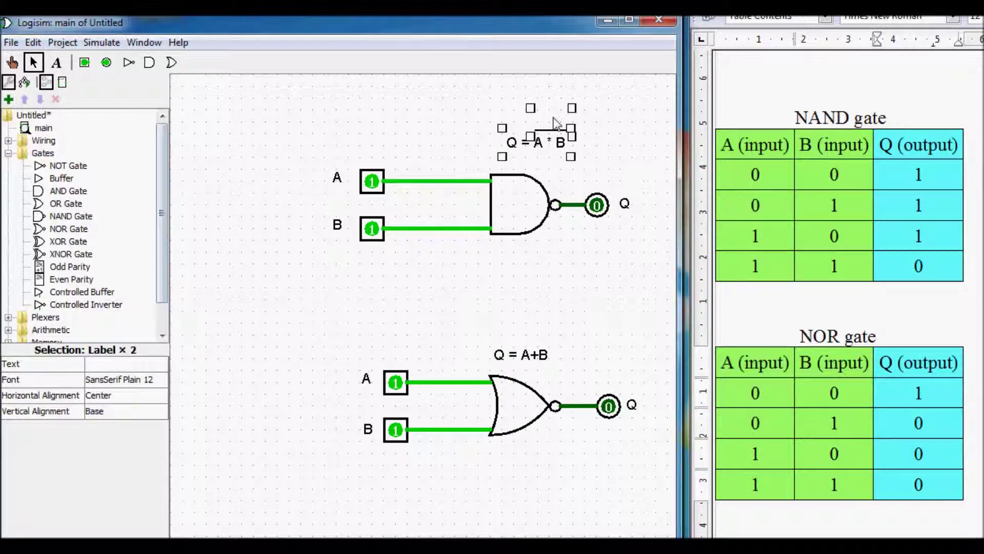
pyautogui.click(561, 126)
pyautogui.click(563, 131)
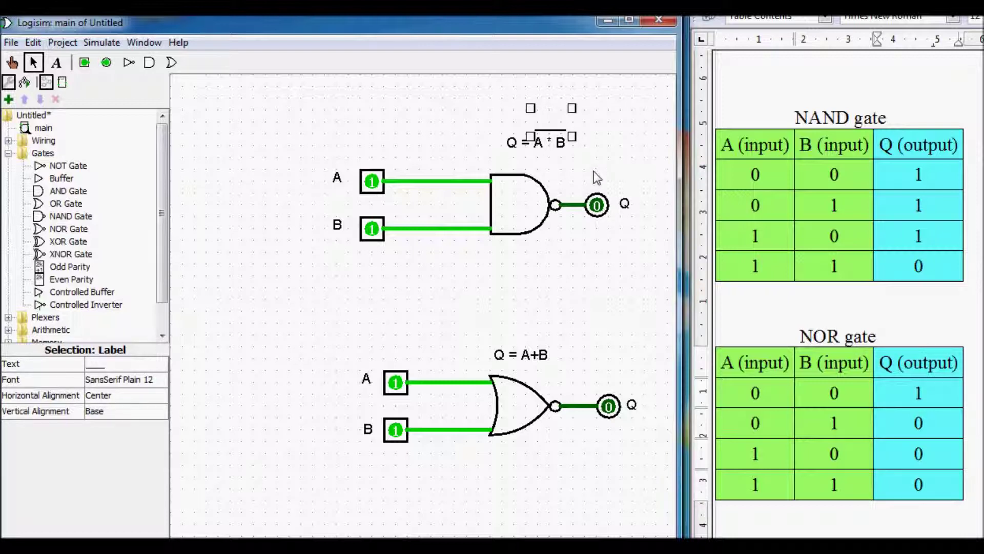
pyautogui.hotkey('ctrl', 'c')
pyautogui.hotkey('ctrl', 'v')
pyautogui.moveTo(567, 130); pyautogui.dragTo(550, 343)
pyautogui.click(571, 518)
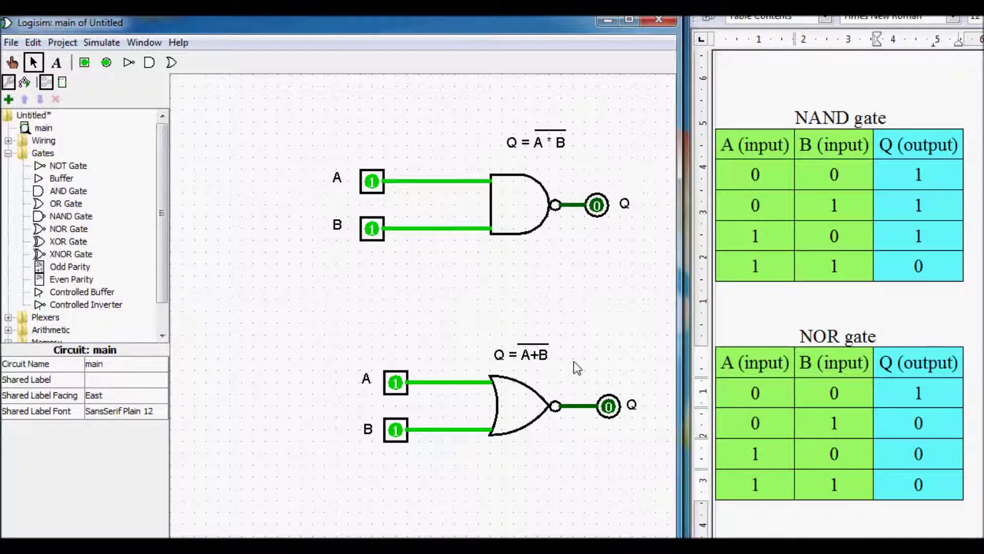
# Step: Place an OR gate below the NOR gate and a NOT gate after the OR gate
pyautogui.hscroll(2, 607, 296)
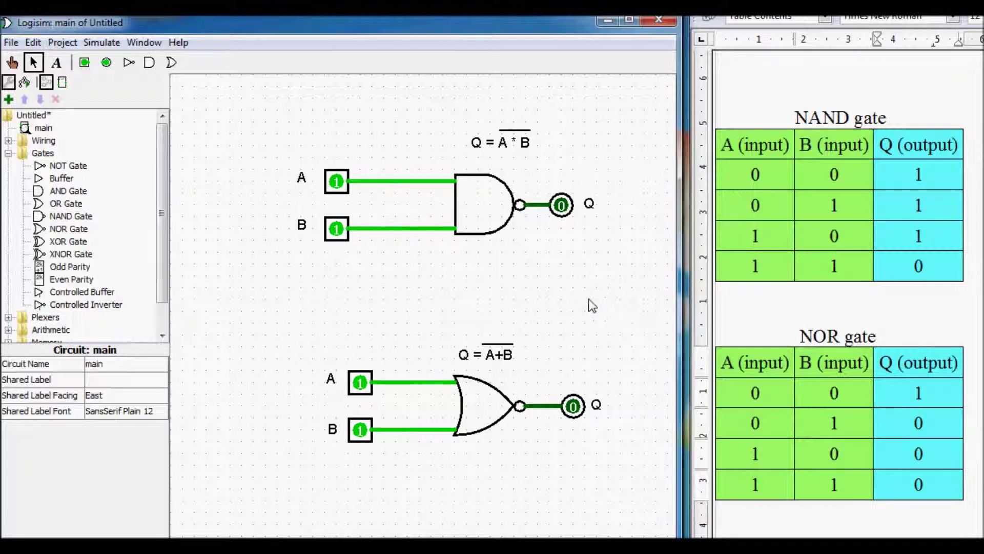
pyautogui.hscroll(-2, 599, 293)
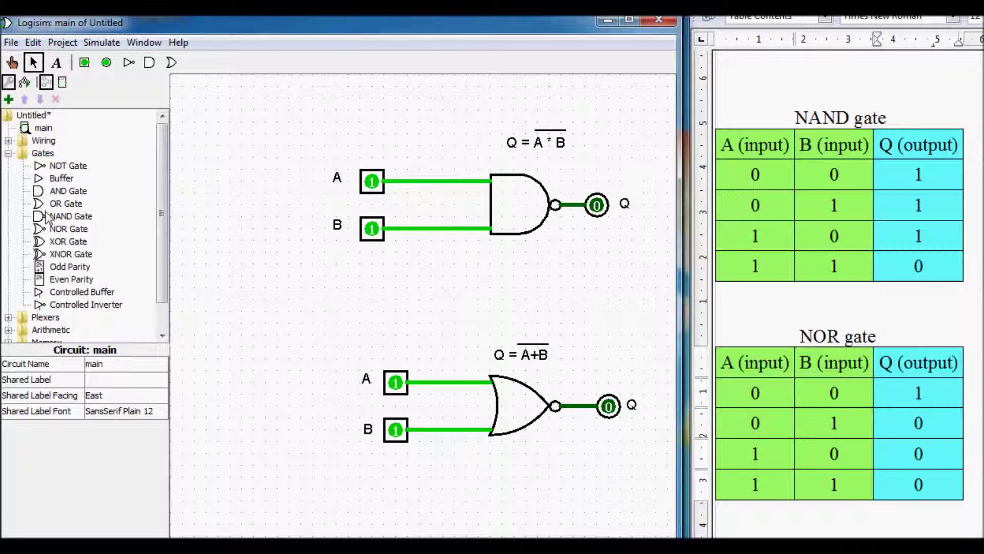
pyautogui.click(61, 205)
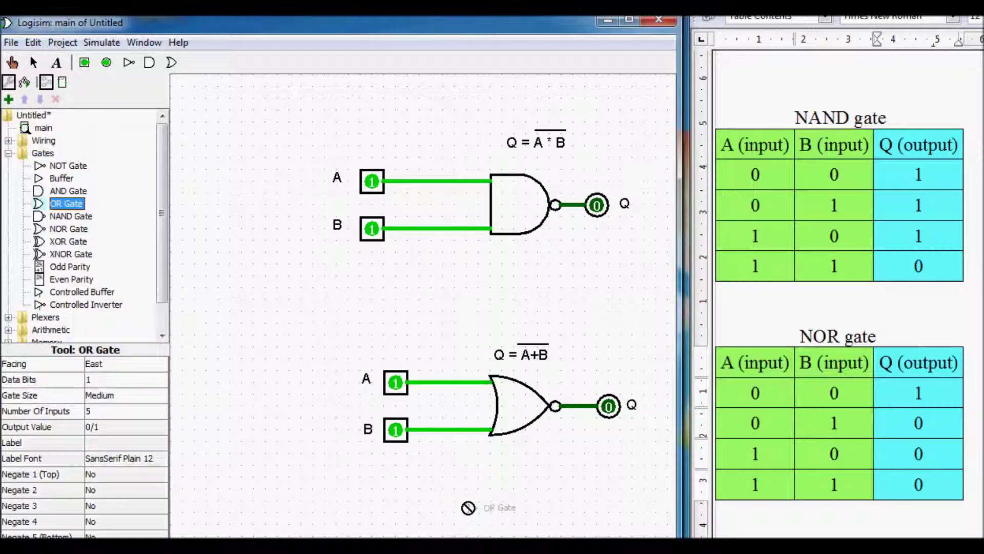
pyautogui.click(514, 512)
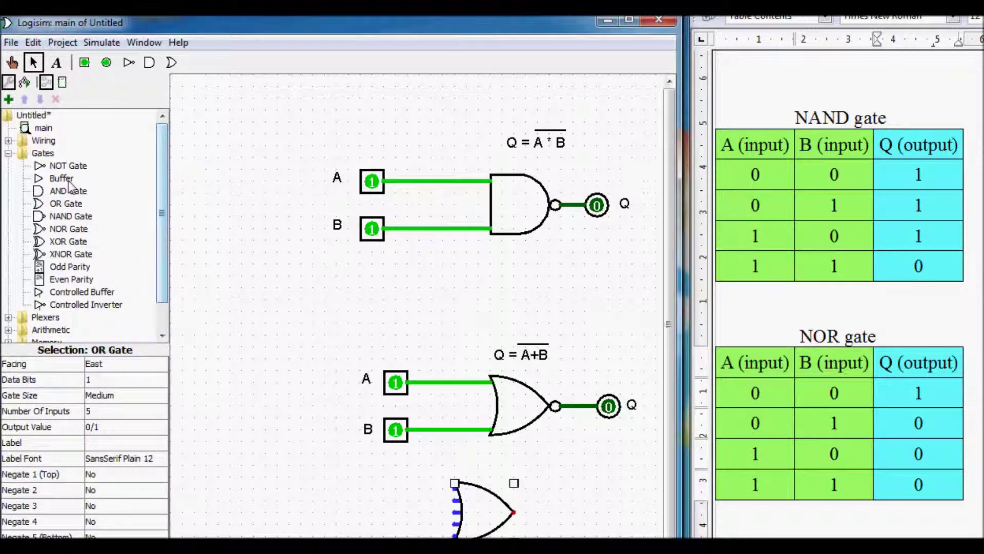
pyautogui.click(53, 167)
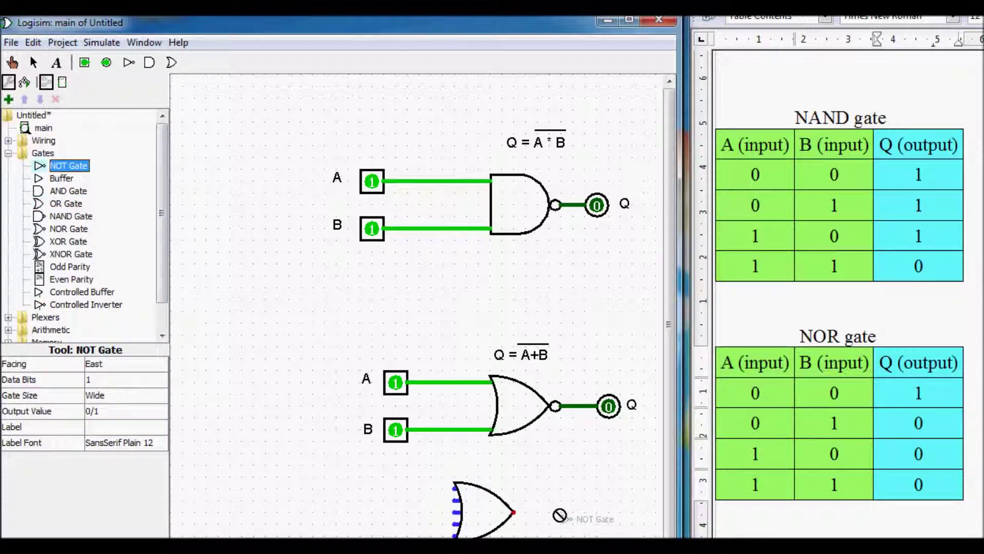
pyautogui.click(584, 511)
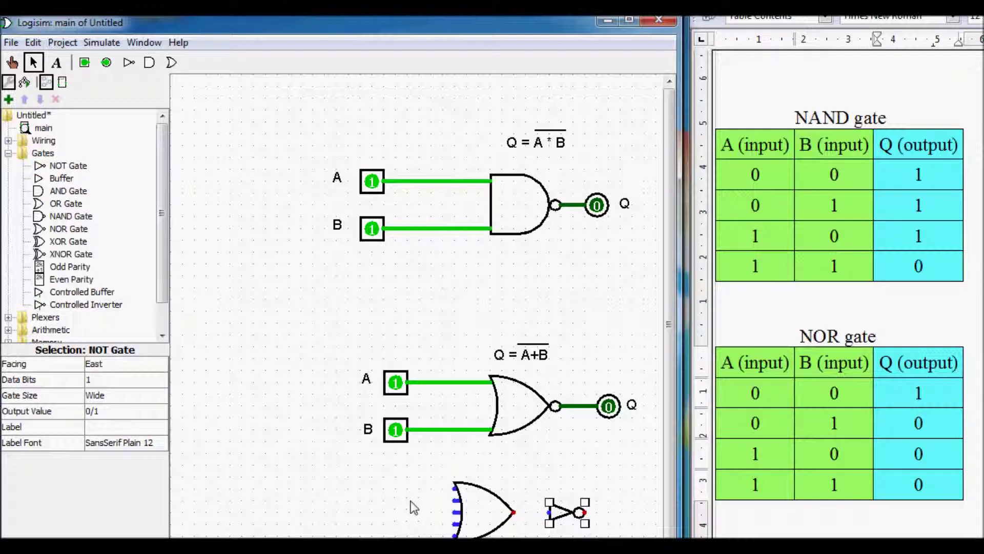
# Step: Move the NOR circuit's A and B input pins and their labels farther away from the gate
pyautogui.moveTo(318, 315); pyautogui.dragTo(406, 466)
pyautogui.moveTo(396, 429); pyautogui.dragTo(361, 430)
# Step: Set the new OR gate's number of inputs to 2
pyautogui.click(494, 514)
pyautogui.click(123, 411)
pyautogui.click(160, 413)
pyautogui.click(160, 412)
pyautogui.click(160, 427)
pyautogui.click(161, 427)
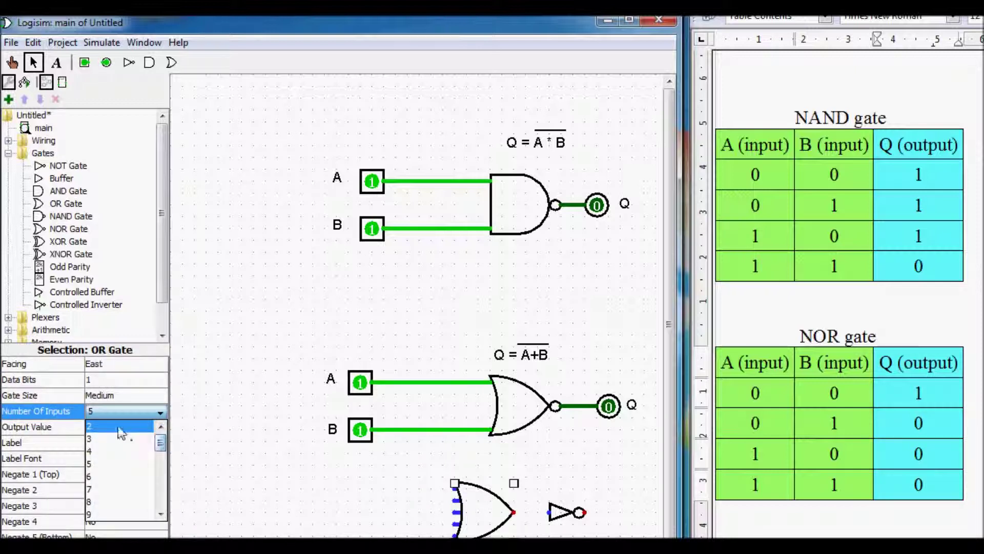
pyautogui.click(118, 426)
# Step: Branch wires from the A and B lines to the OR gate's inputs and connect its output to the NOT gate
pyautogui.moveTo(397, 380); pyautogui.dragTo(455, 487)
pyautogui.moveTo(418, 430); pyautogui.dragTo(455, 535)
pyautogui.moveTo(514, 512); pyautogui.dragTo(548, 512)
# Step: Add an output pin after the NOT gate and connect it to the gate's output
pyautogui.click(107, 62)
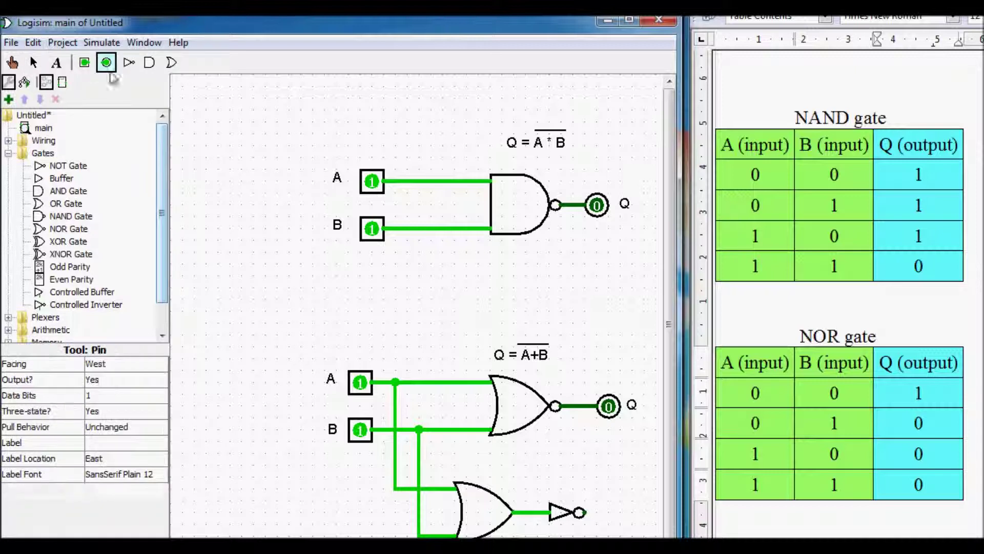
pyautogui.click(609, 513)
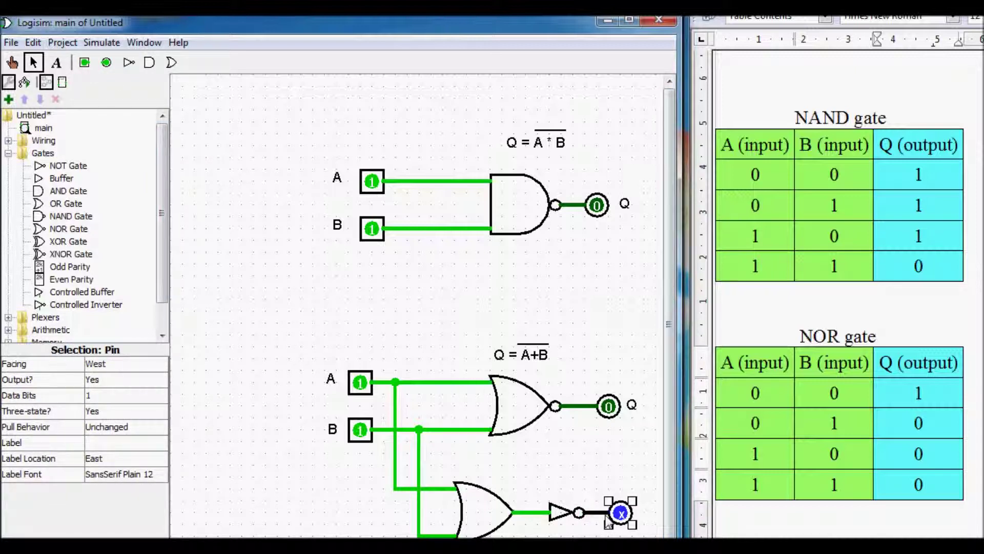
# Step: Test the NOR and OR-NOT circuits with A and B at 0, 0; 0, 1; 1, 0; and 1, 1, comparing both outputs with the truth table
pyautogui.click(11, 62)
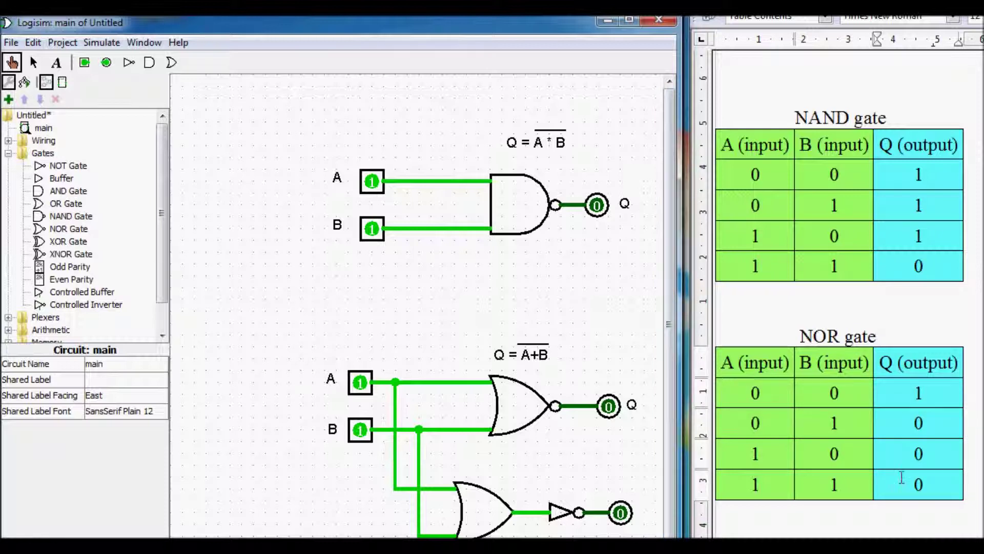
pyautogui.click(360, 429)
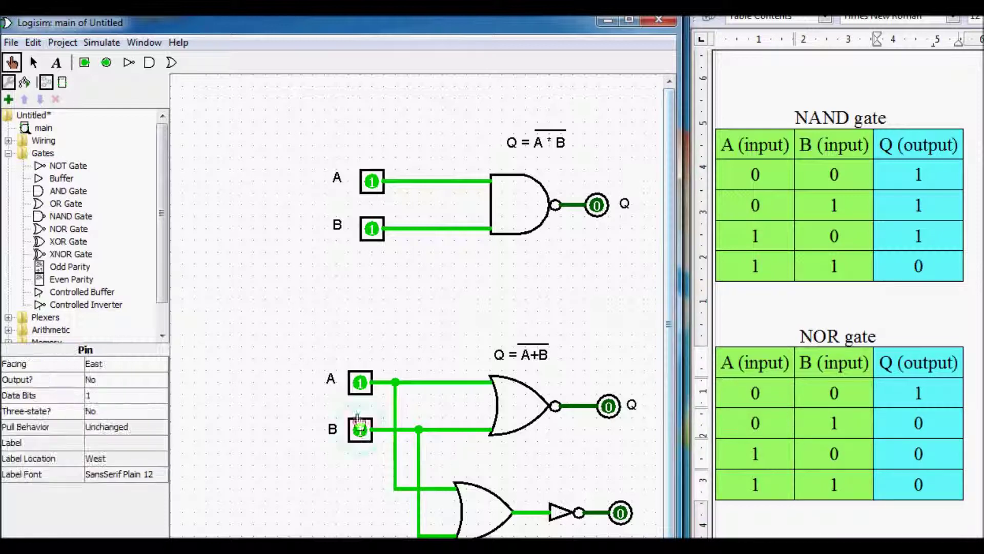
pyautogui.click(360, 382)
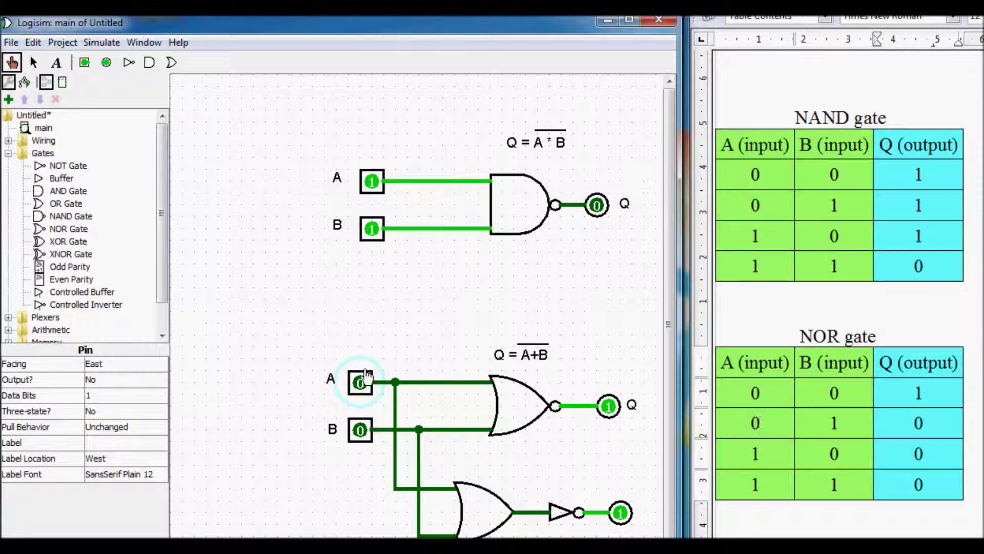
pyautogui.click(359, 432)
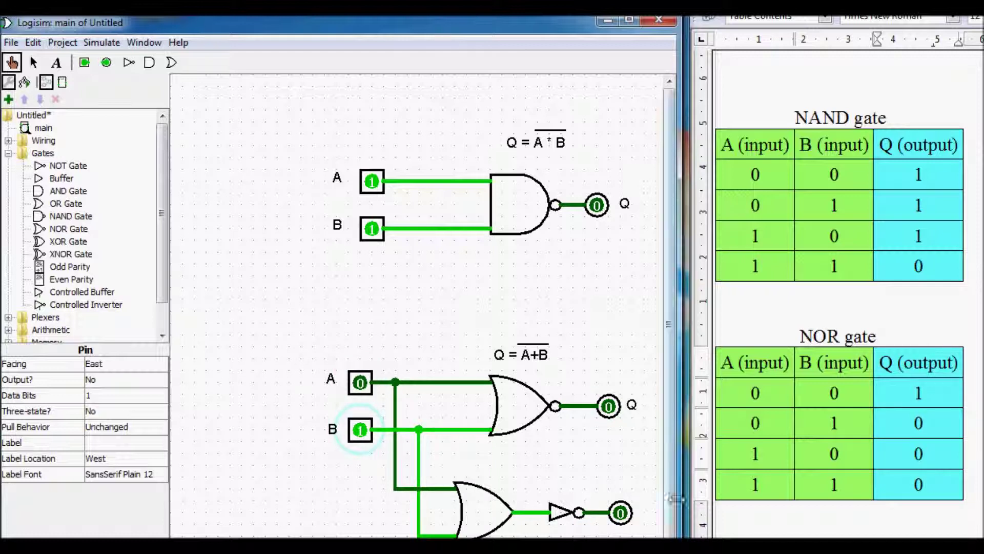
pyautogui.click(360, 431)
pyautogui.click(360, 382)
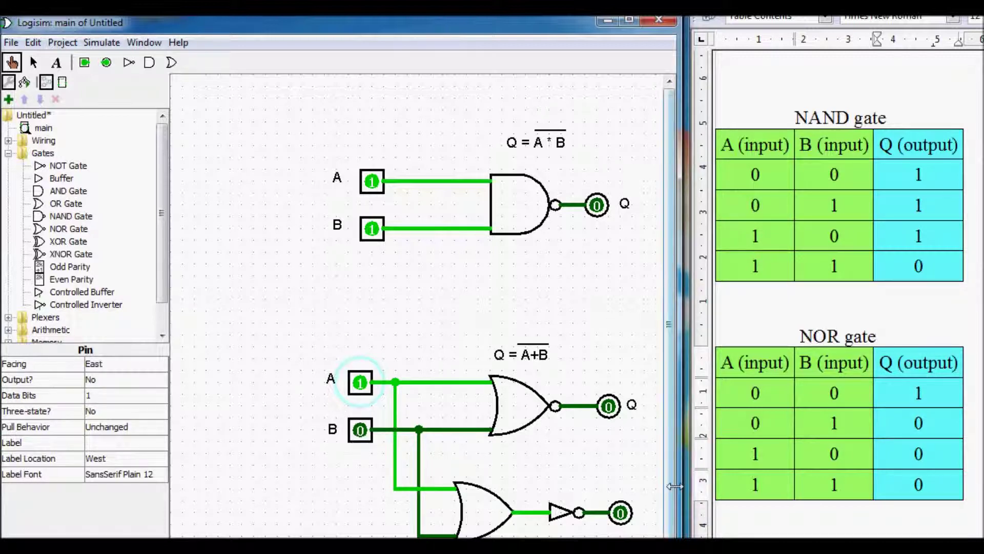
pyautogui.click(360, 437)
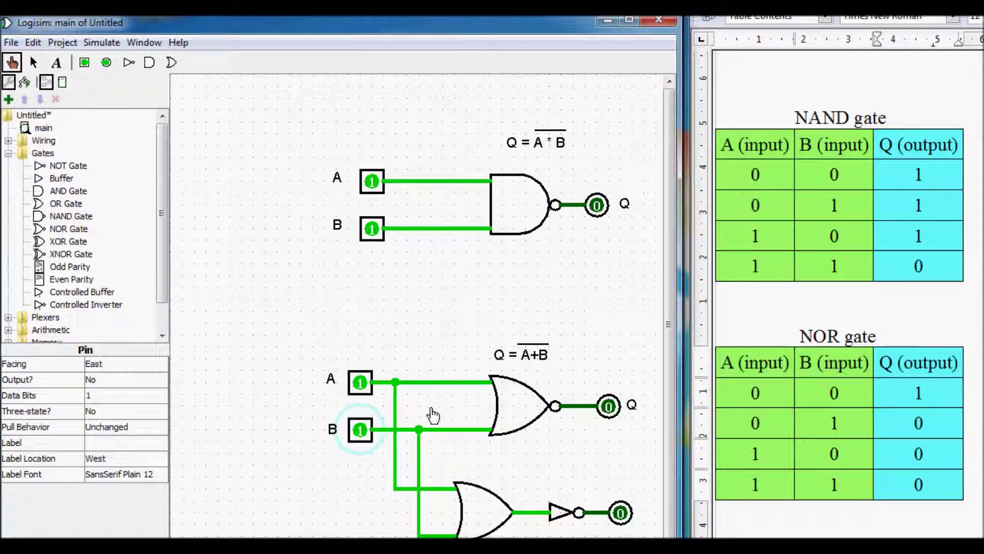
pyautogui.click(923, 484)
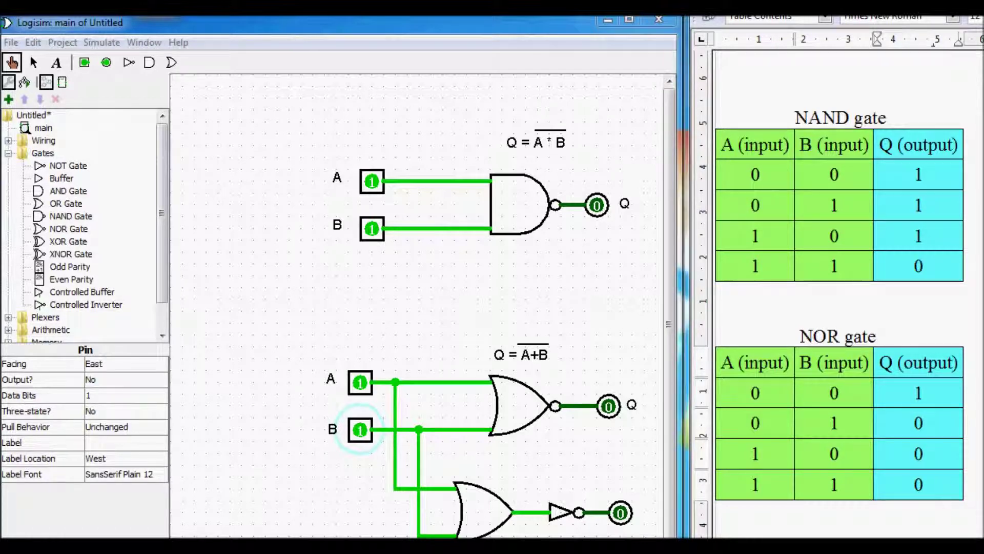
# Step: Place the AND and OR truth tables document beside the NAND and NOR tables and compare the Q outputs row by row
pyautogui.moveTo(768, 7); pyautogui.dragTo(210, 8)
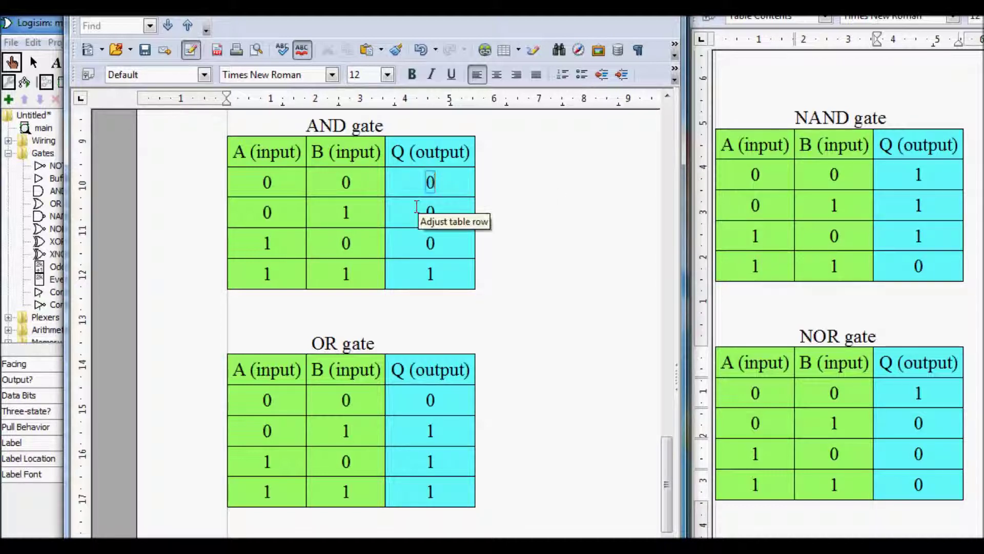
pyautogui.click(438, 242)
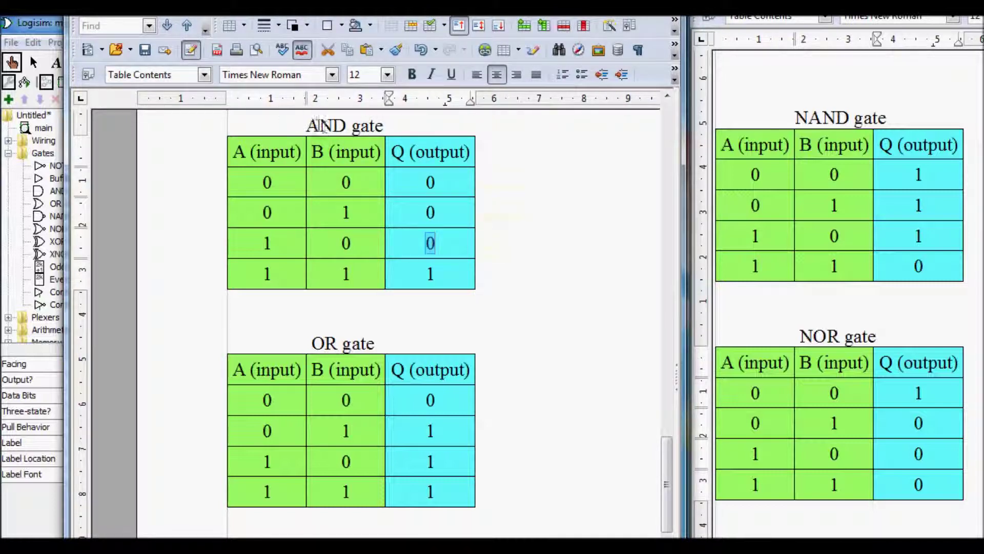
pyautogui.click(917, 175)
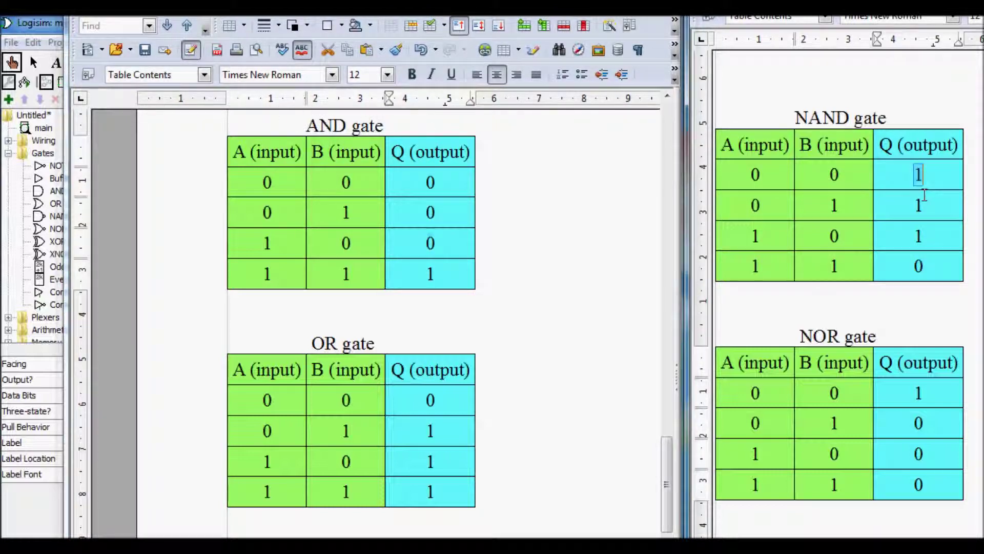
pyautogui.click(918, 205)
pyautogui.click(918, 234)
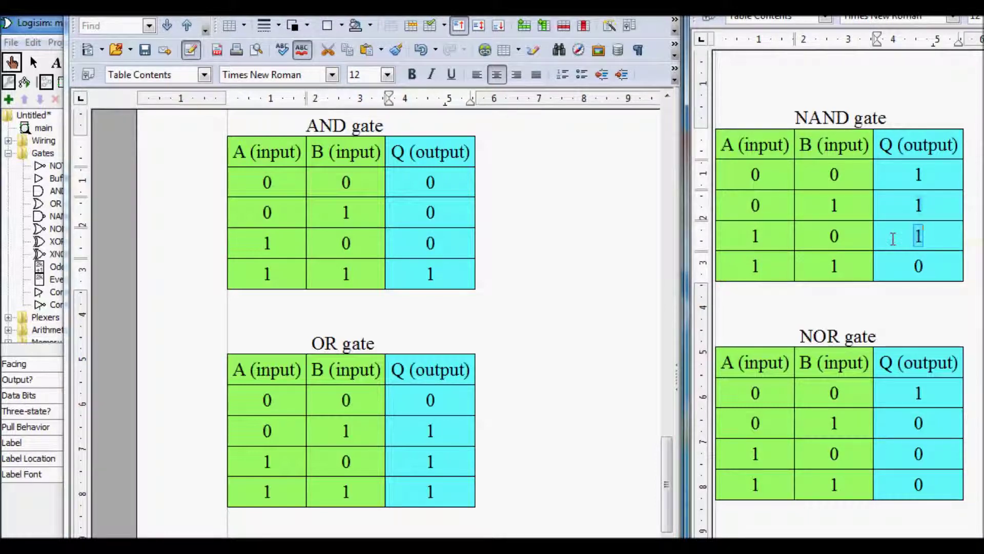
pyautogui.click(419, 279)
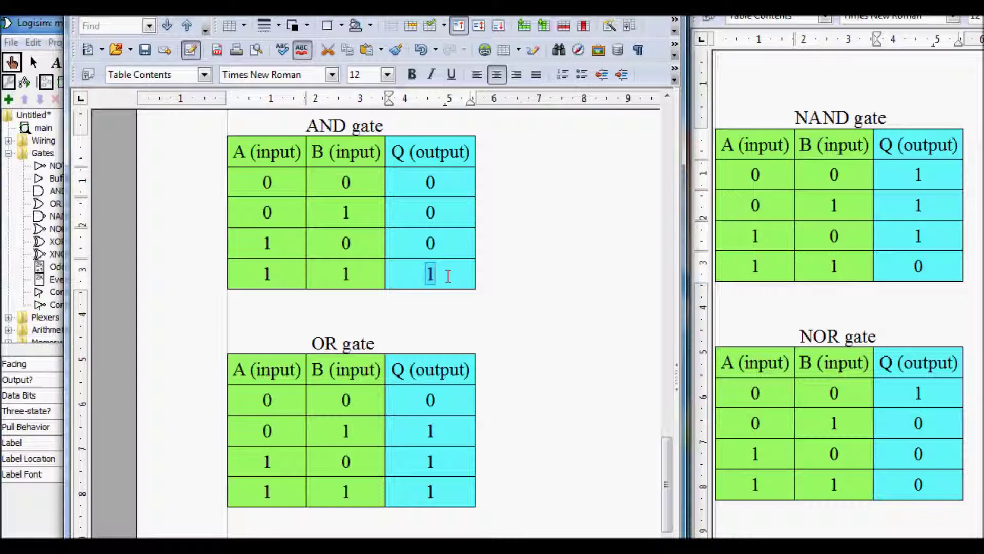
pyautogui.click(936, 267)
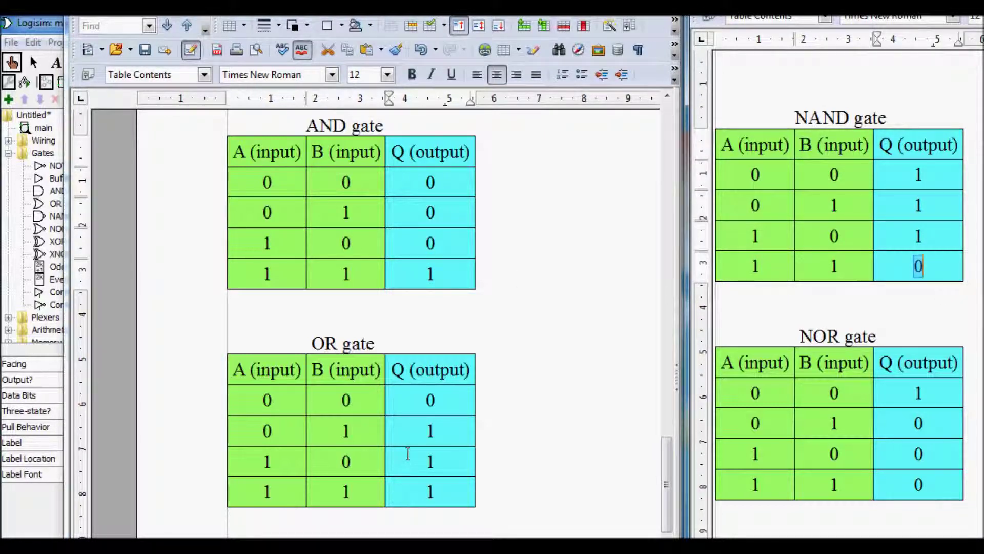
pyautogui.click(420, 400)
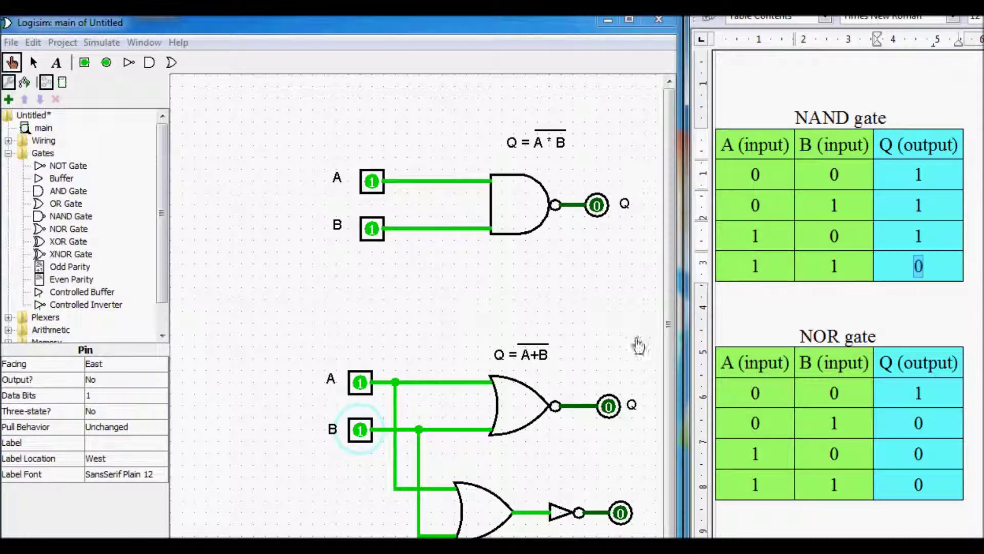
# Step: Bring the complete OR-NOT circuit beneath the NOR gate into view in Logisim
pyautogui.click(669, 358)
pyautogui.scroll(-1, 669, 359)
pyautogui.moveTo(675, 350); pyautogui.dragTo(669, 349)
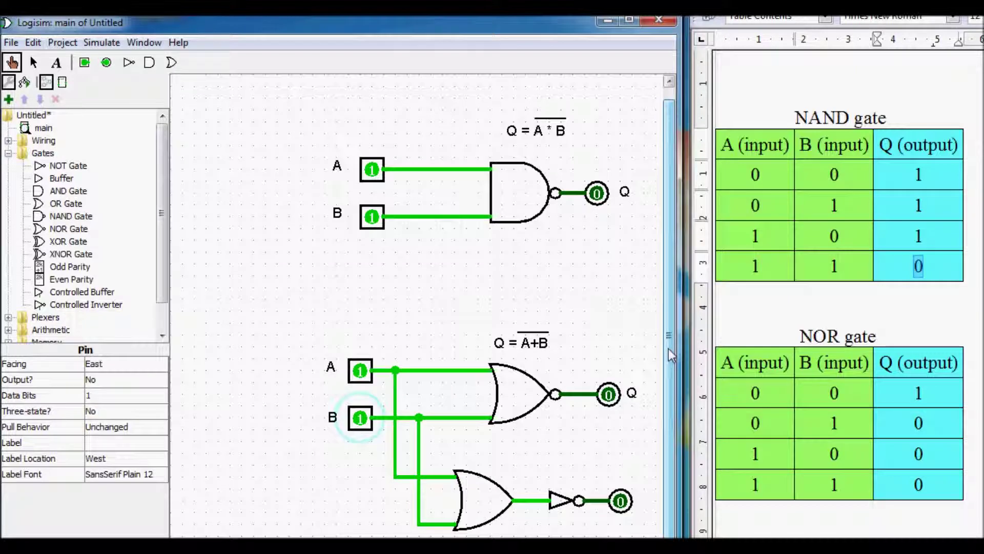